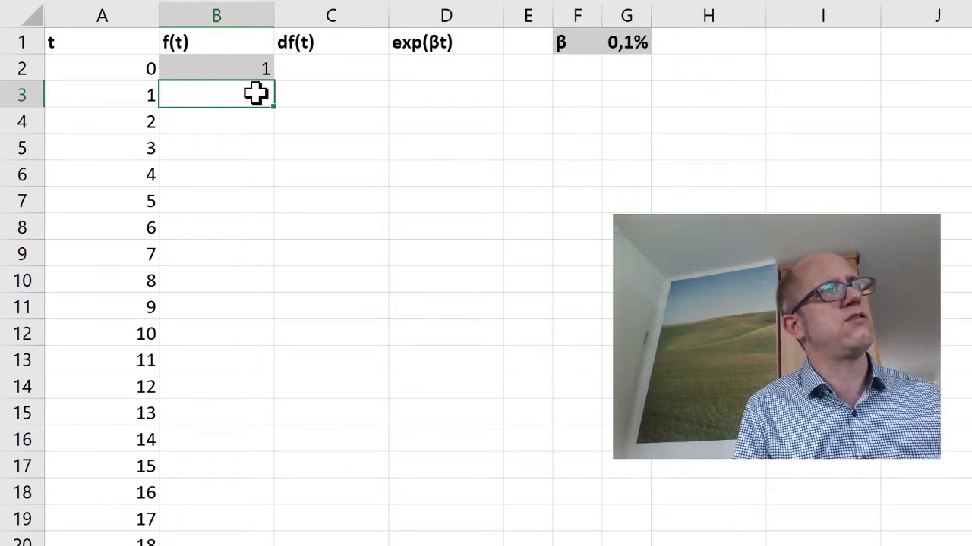
- Enter the formula =B2*$A$3*$G$1 in cell C3 to compute the first df(t) increment
click(291, 89)
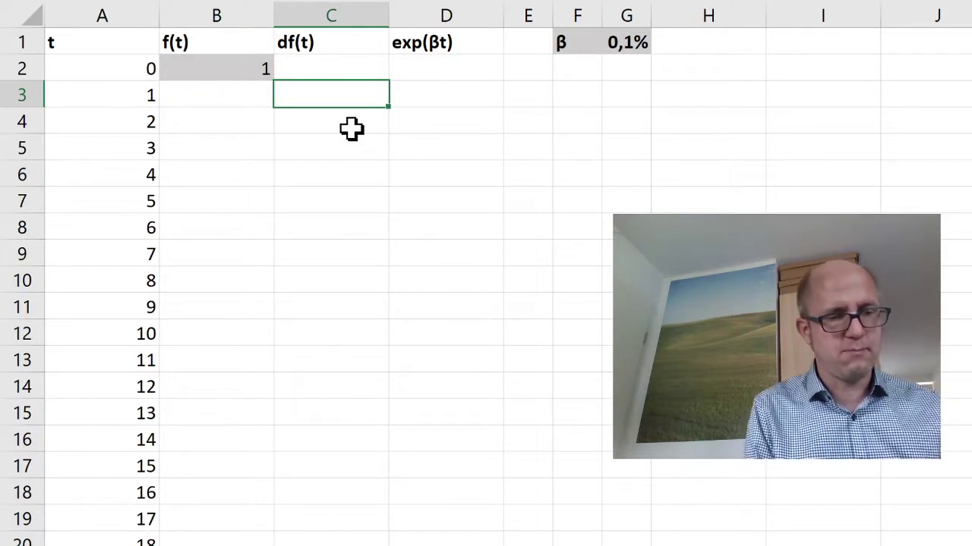
text(=)
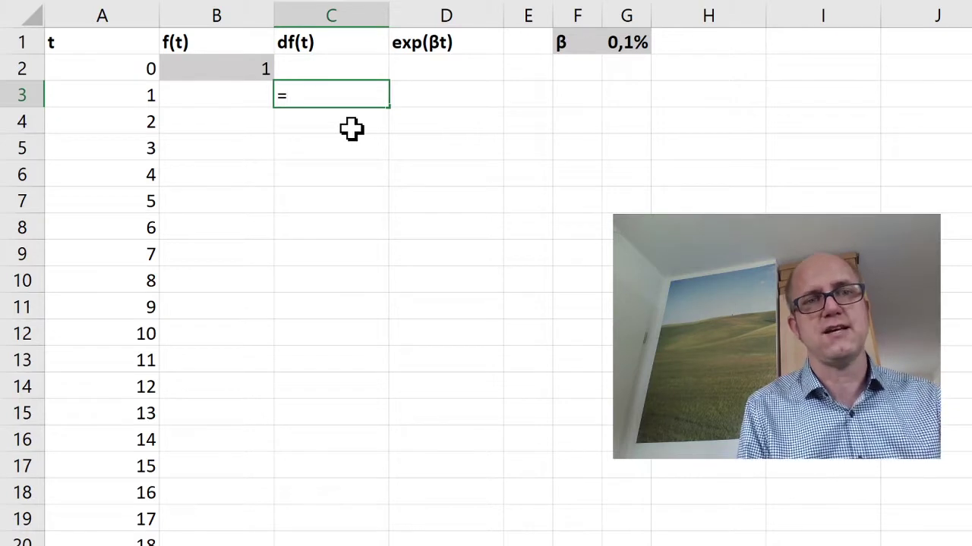
key(Left)
key(Up)
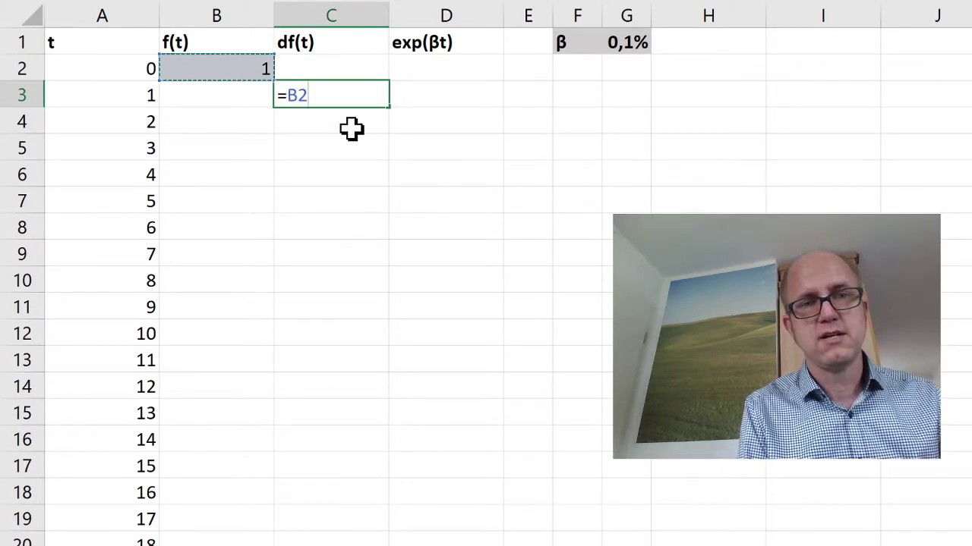
text(*)
key(Left)
key(Left)
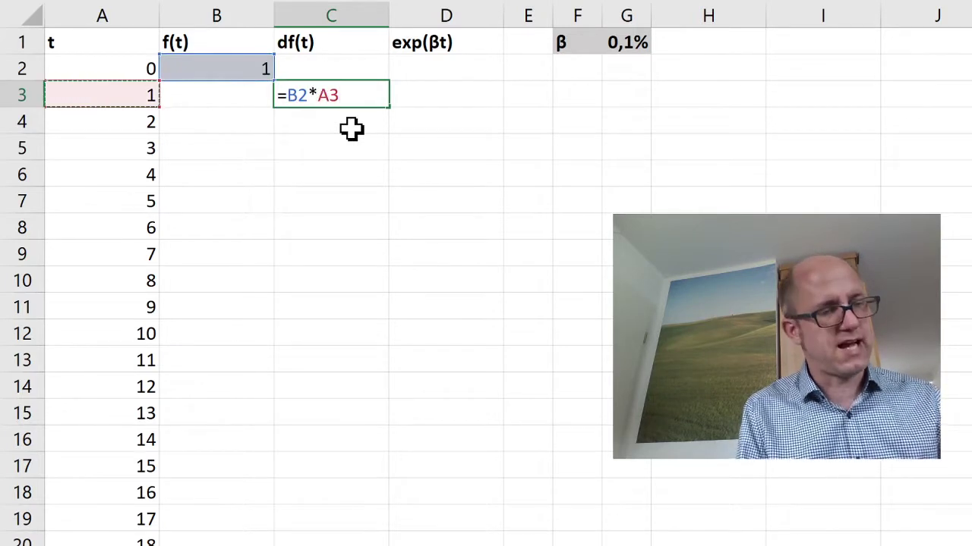
key(F4)
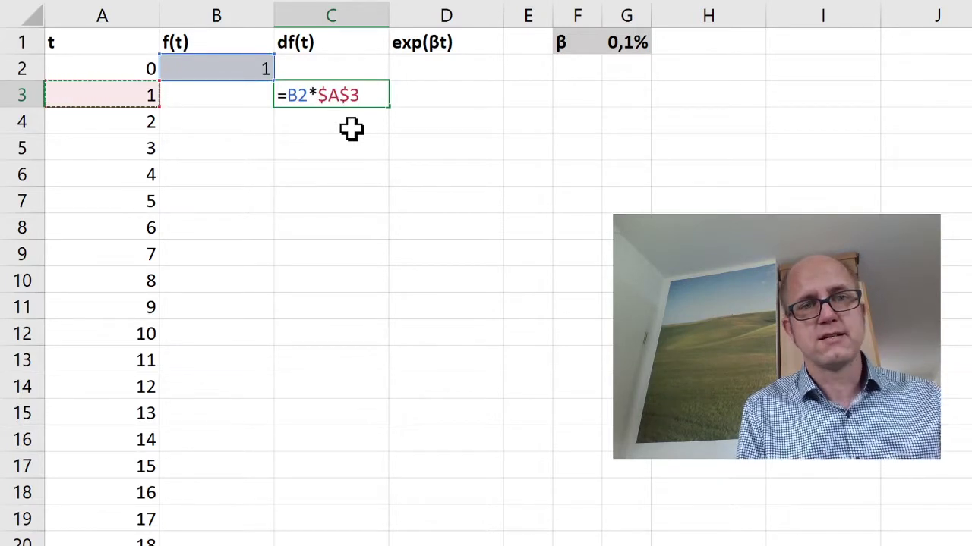
text(*)
key(Right)
key(Right)
key(Right)
key(Right)
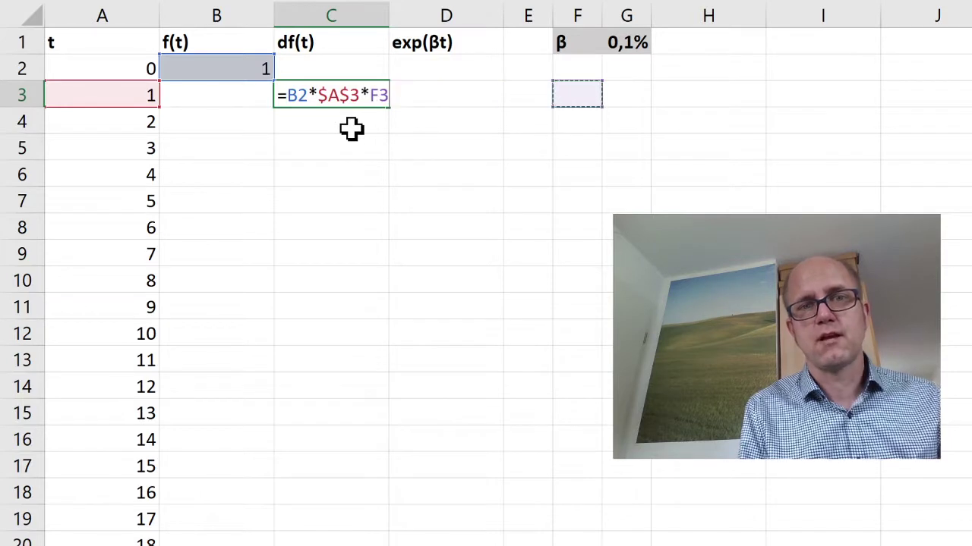
key(Up)
key(Up)
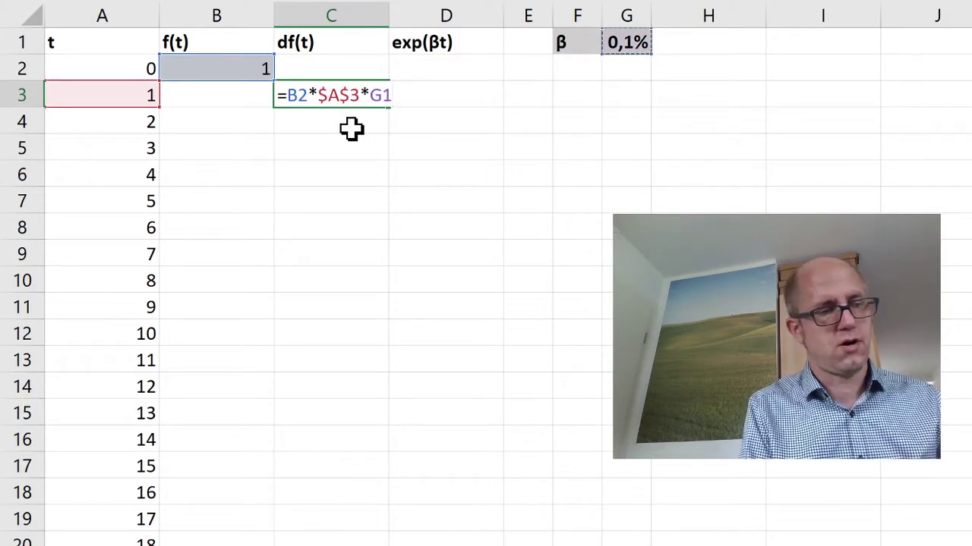
key(F4)
key(Return)
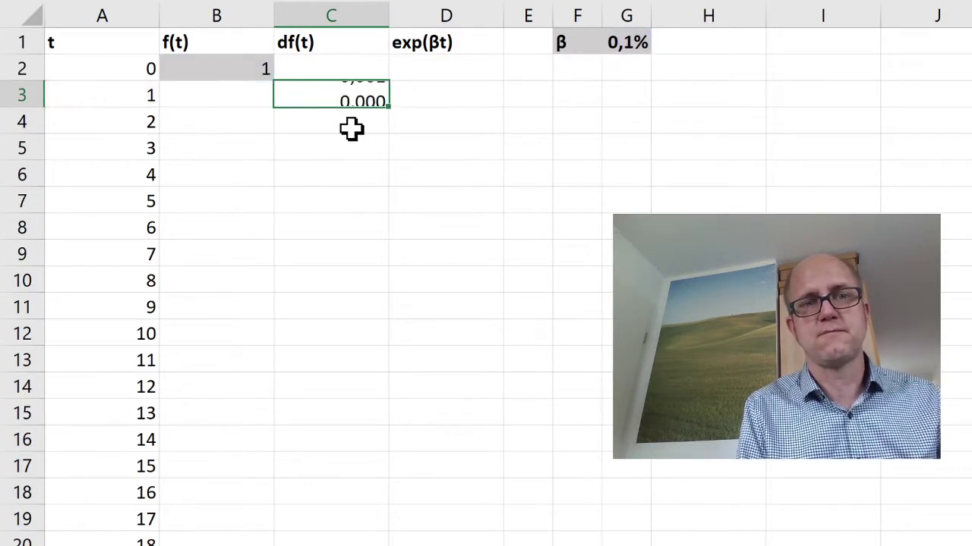
- Enter the formula =B2+C3 in cell B3 to compute f(t) from the previous value and the increment
key(Up)
key(Left)
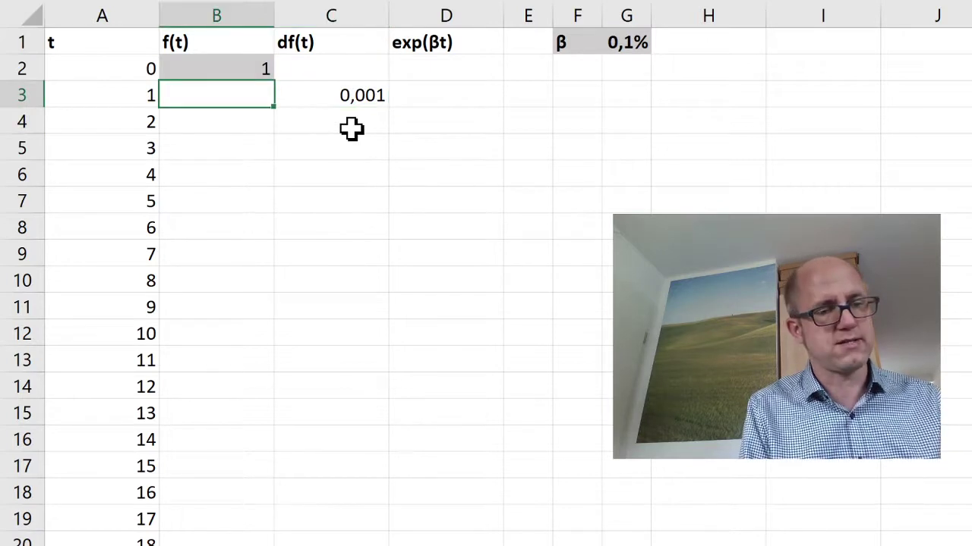
text(=)
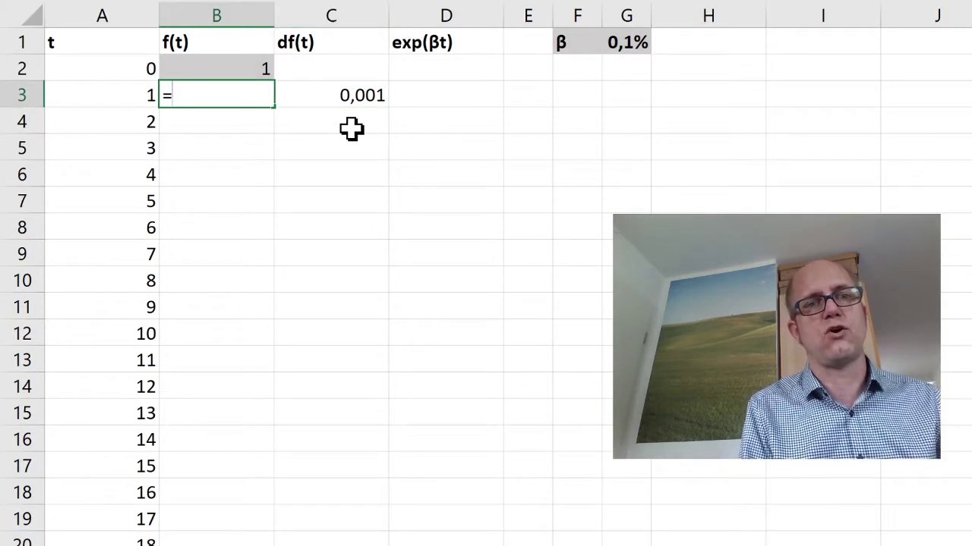
key(Up)
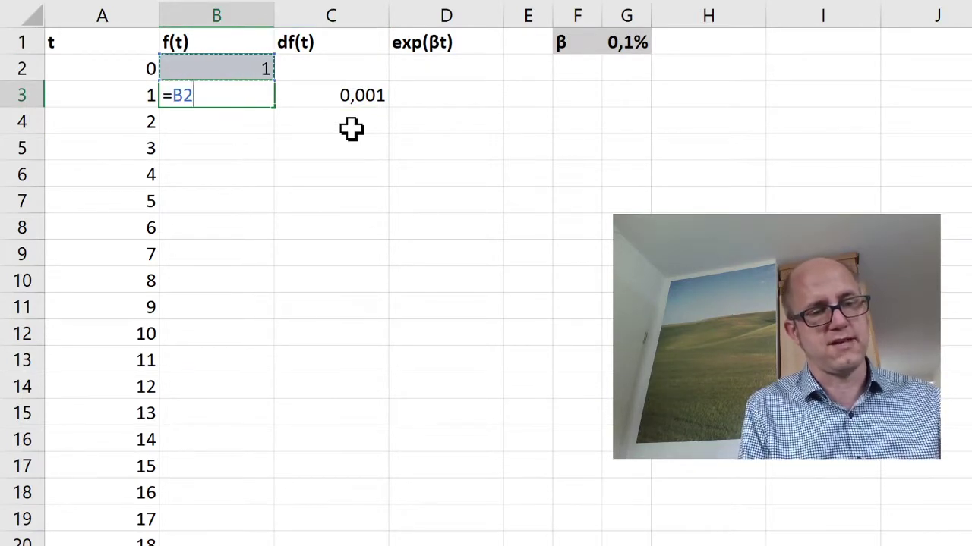
text(+)
key(Right)
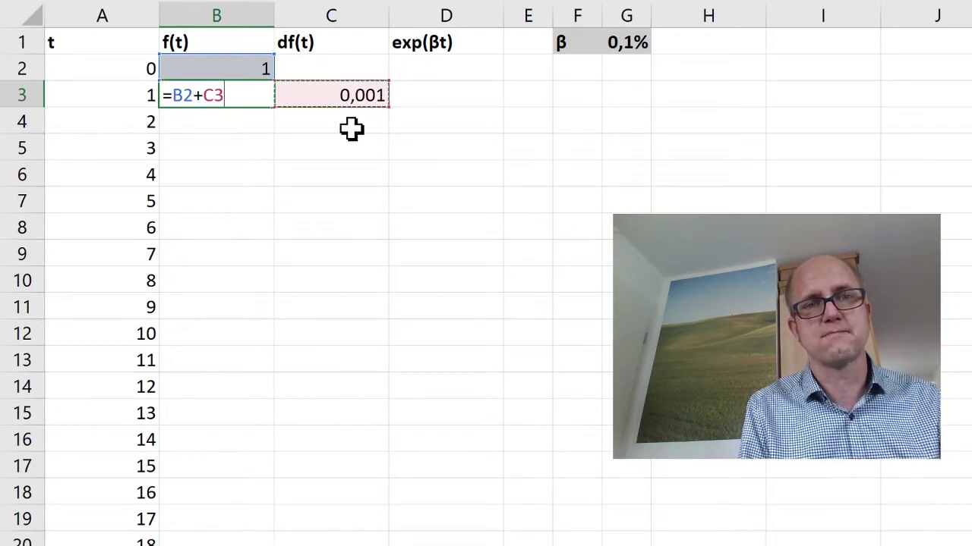
key(Return)
- Fill the B3:C3 formulas down to the end of the t column and check the last f(t) rows
key(Up)
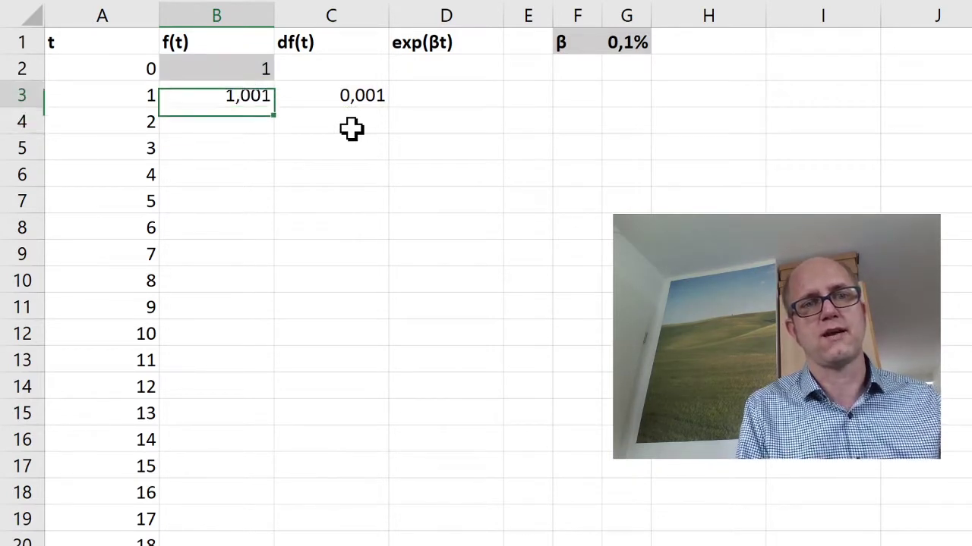
key(shift+Right)
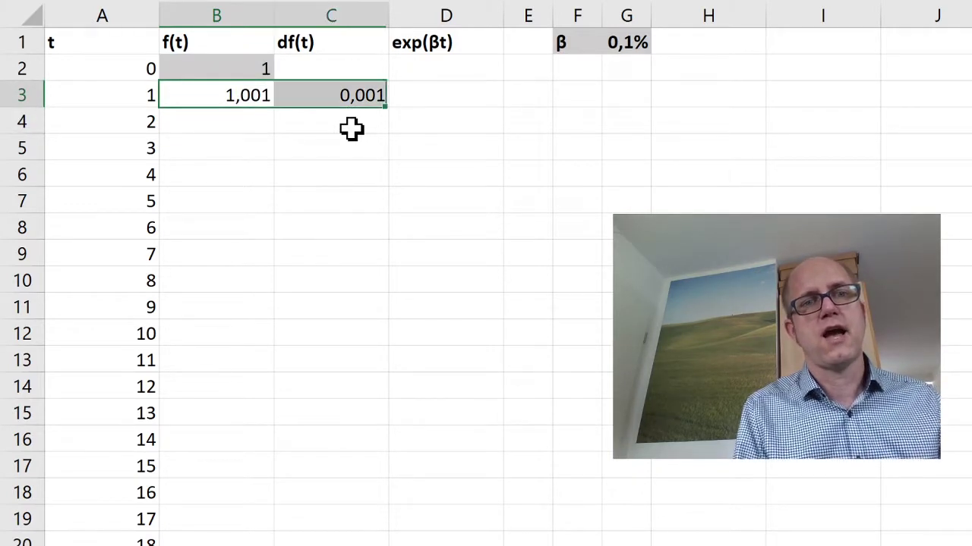
double_click(388, 111)
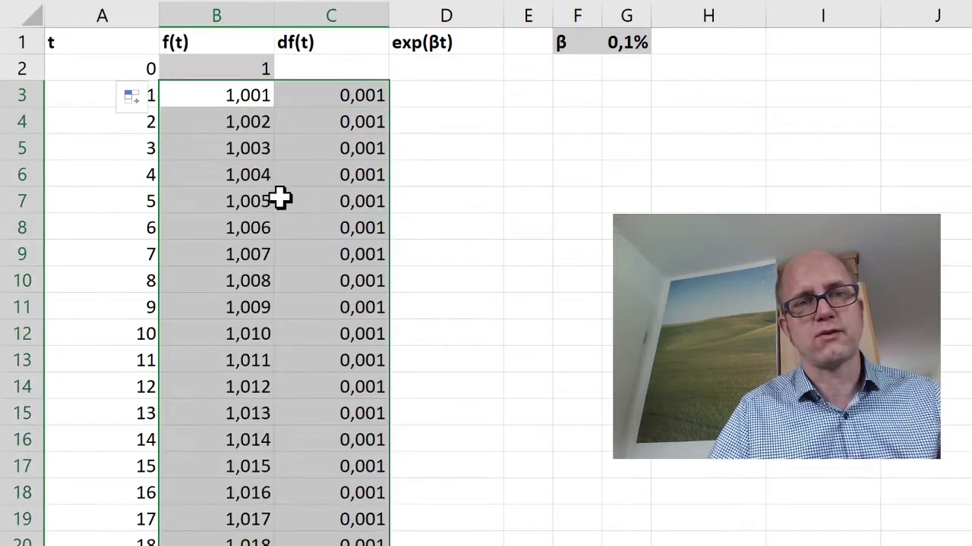
click(252, 205)
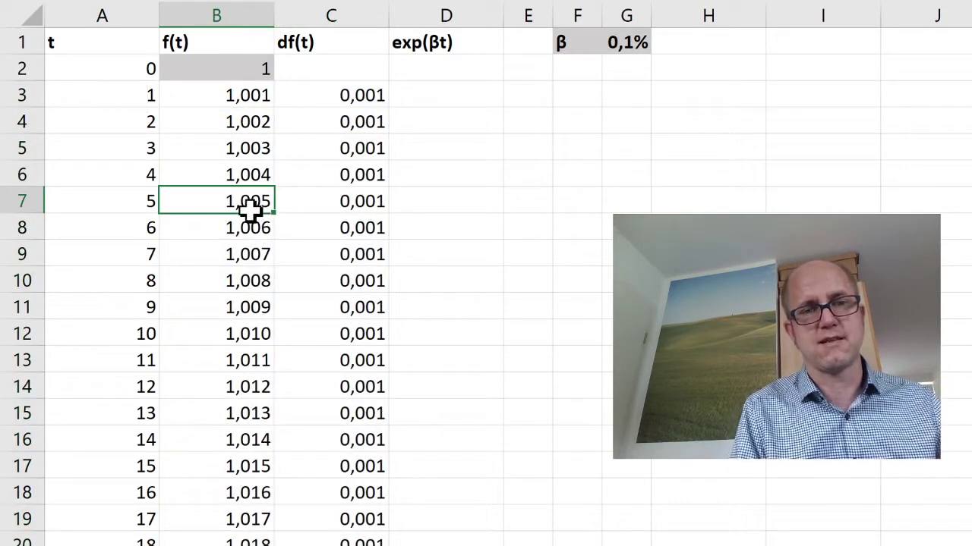
key(ctrl+Down)
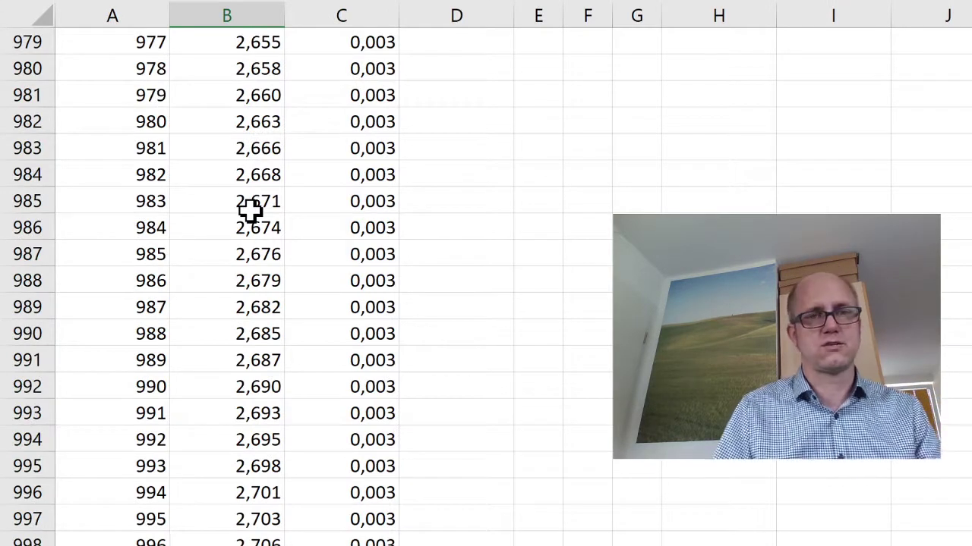
scroll(343, 335, down, 3)
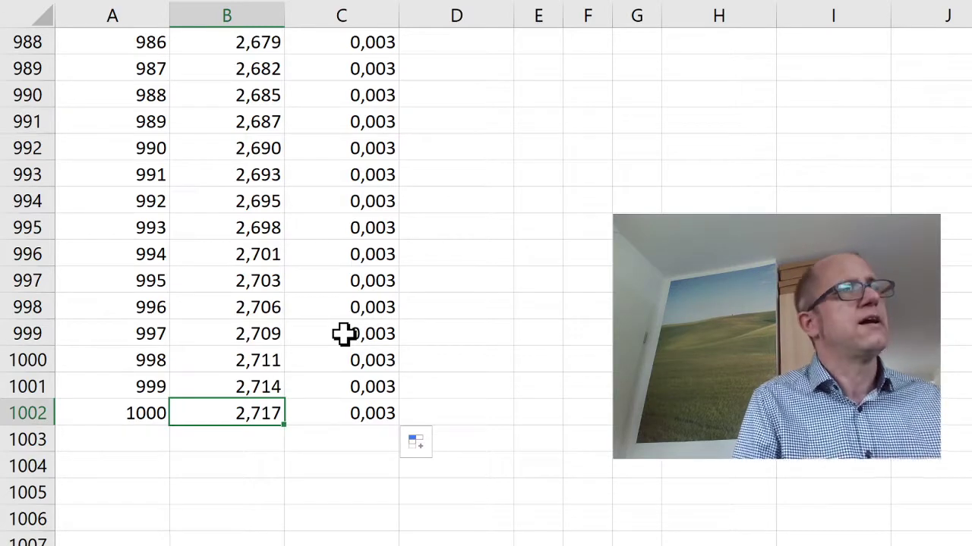
- Enter the formula =exp($G$1*A2) in cell D2 under the exp(βt) heading
key(ctrl+Up)
key(Right)
key(Right)
key(Right)
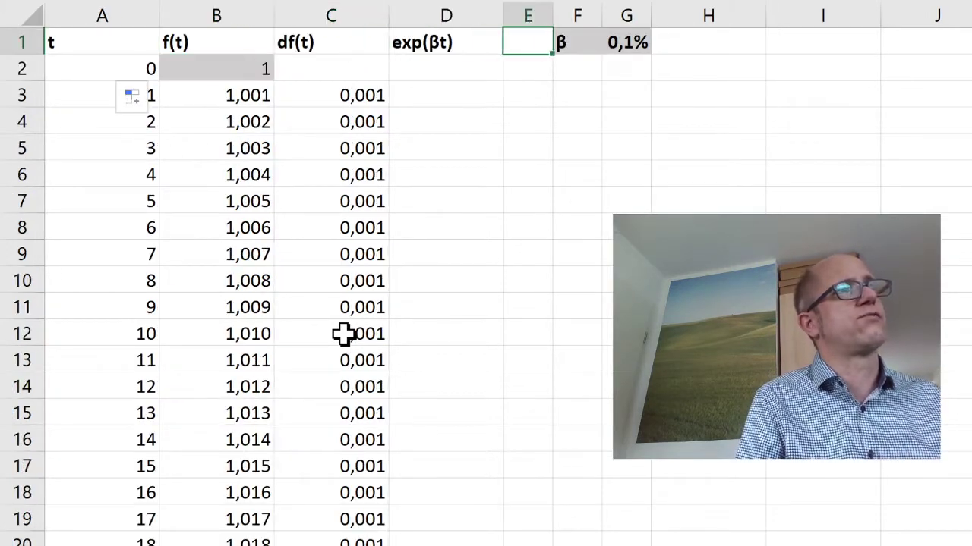
key(Left)
key(Down)
key(Down)
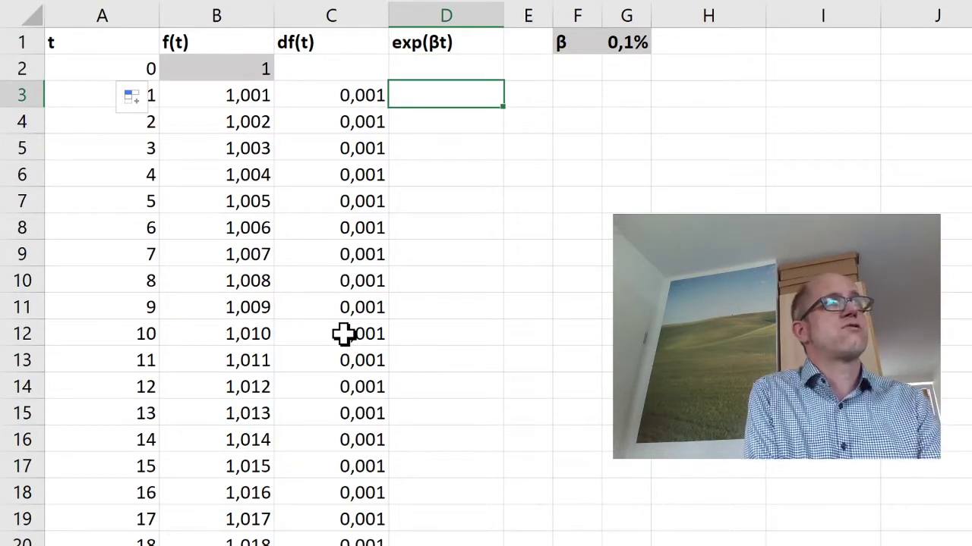
key(Up)
text(=)
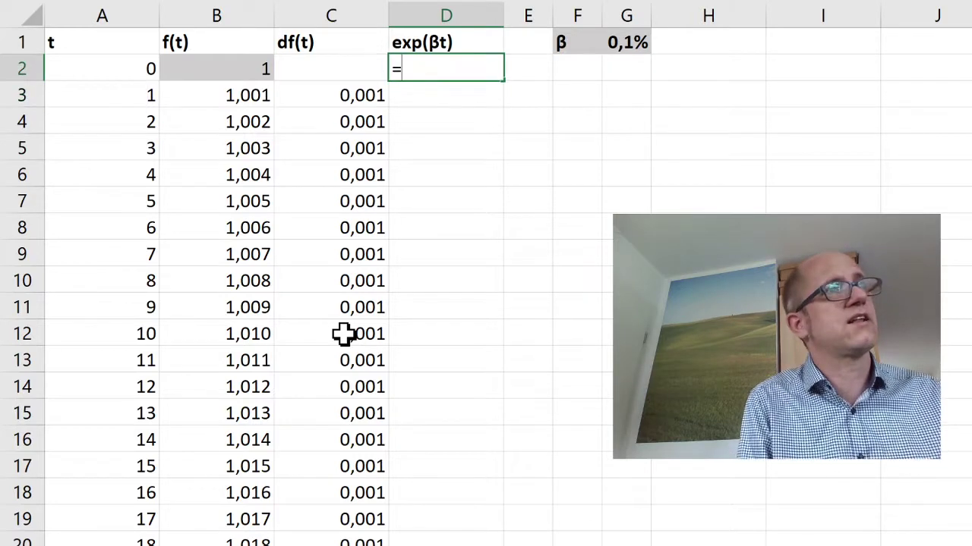
text(exp()
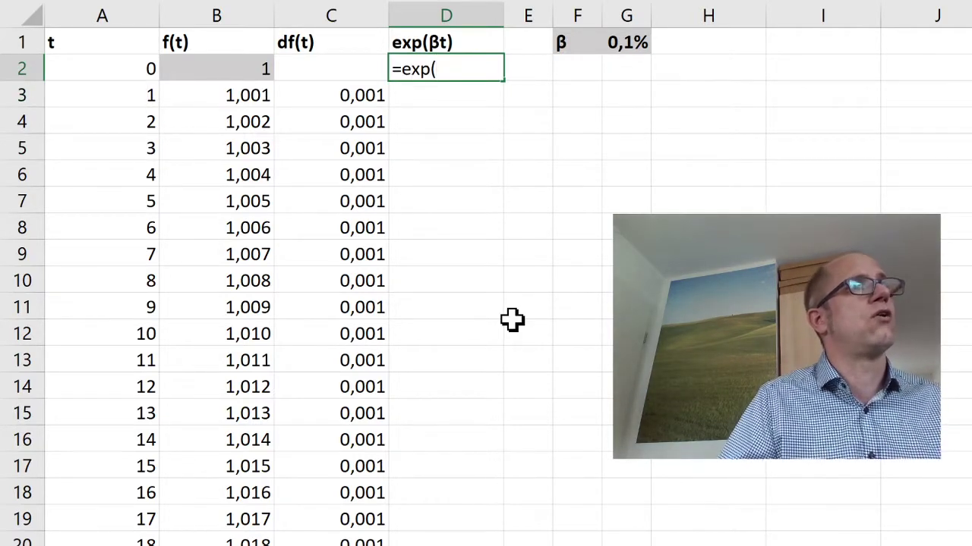
click(636, 47)
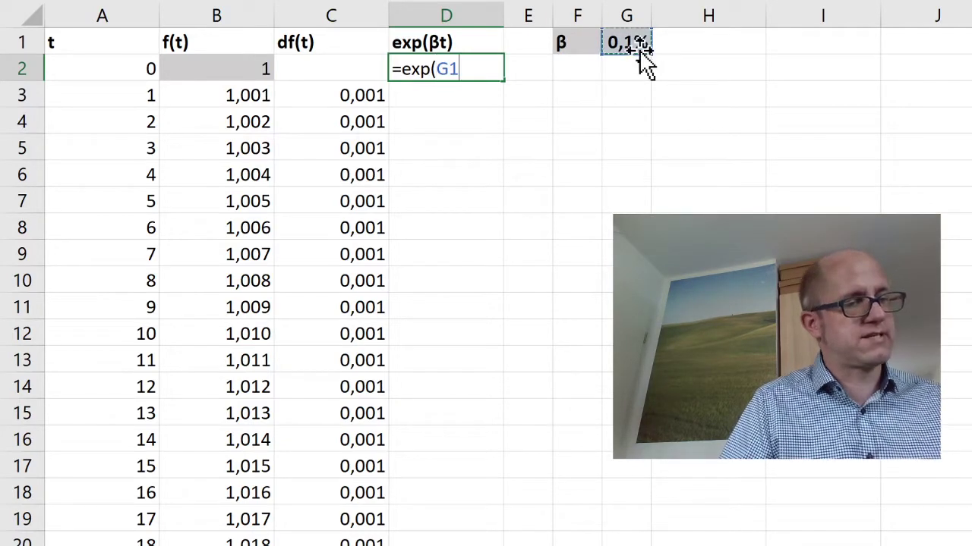
key(F4)
text(*)
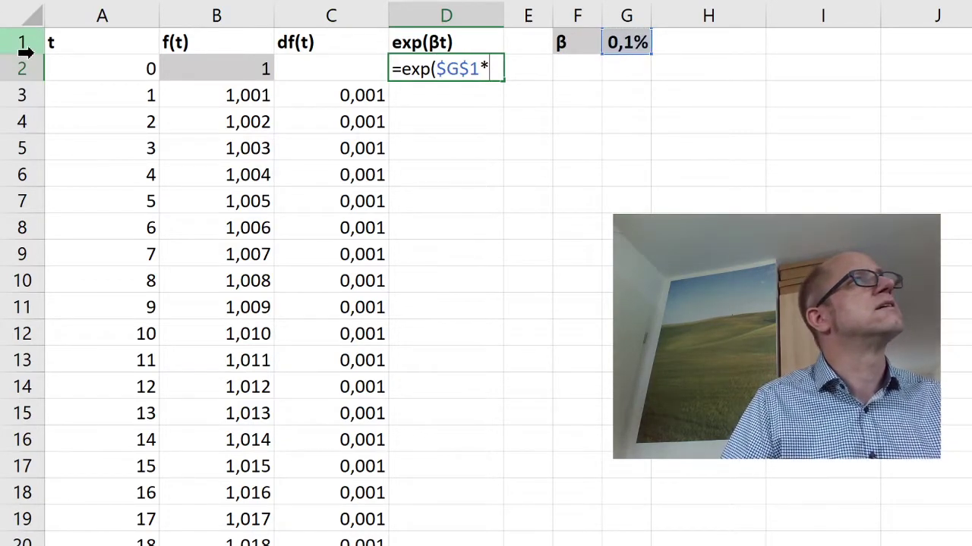
click(130, 66)
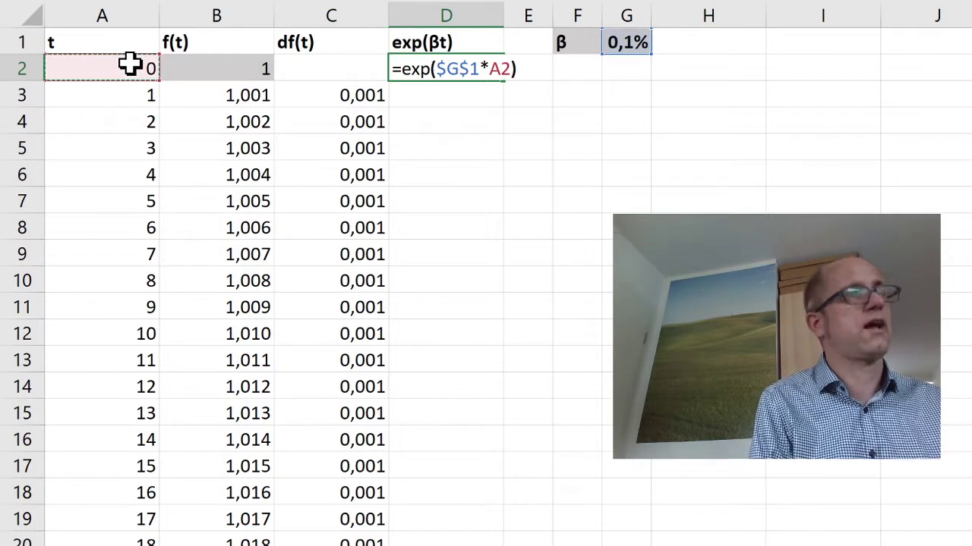
key(Return)
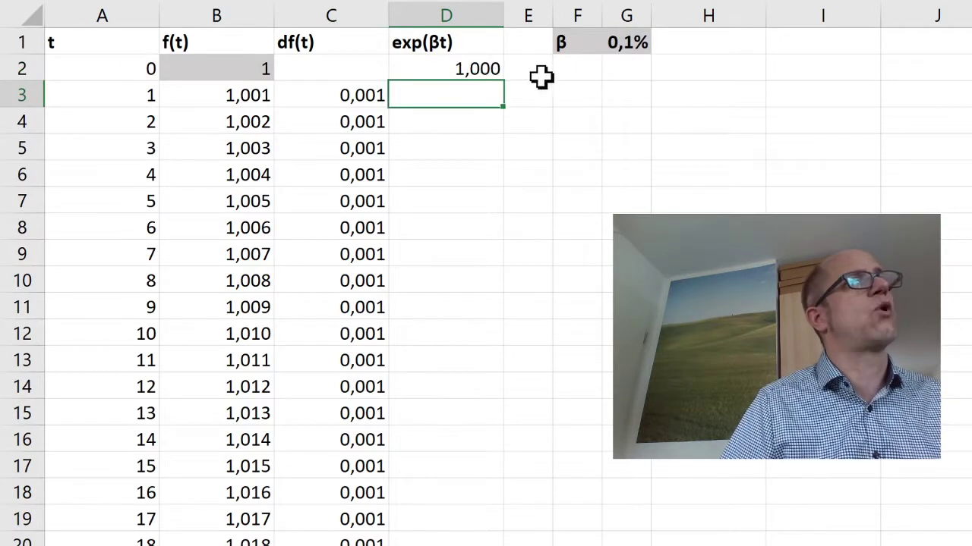
- Fill the exp(βt) formula from D2 down the whole table and compare its last rows with f(t)
click(479, 70)
double_click(504, 82)
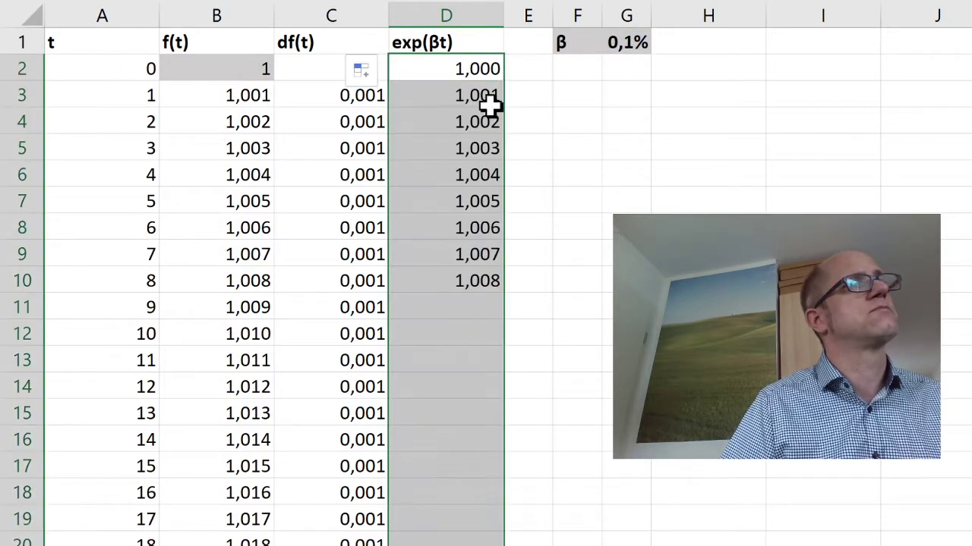
click(464, 129)
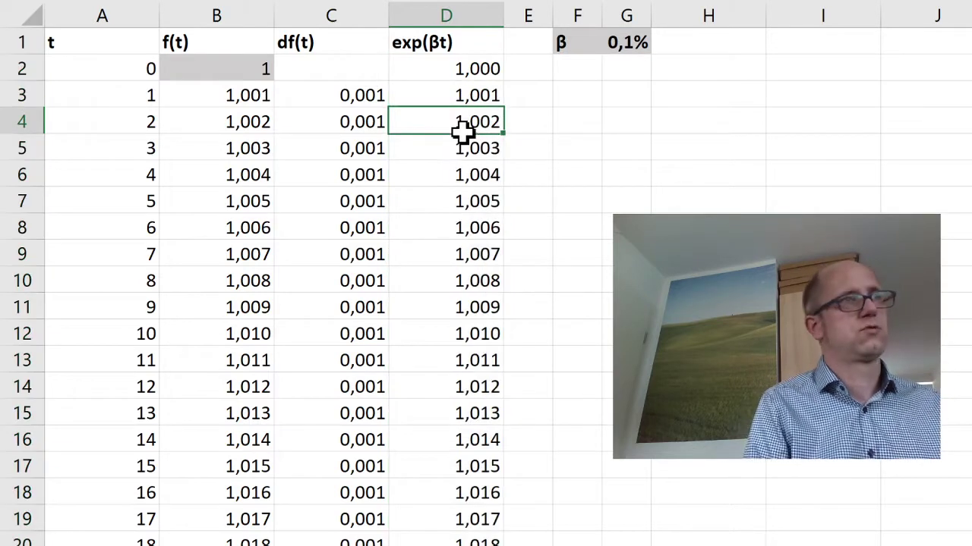
key(ctrl+Down)
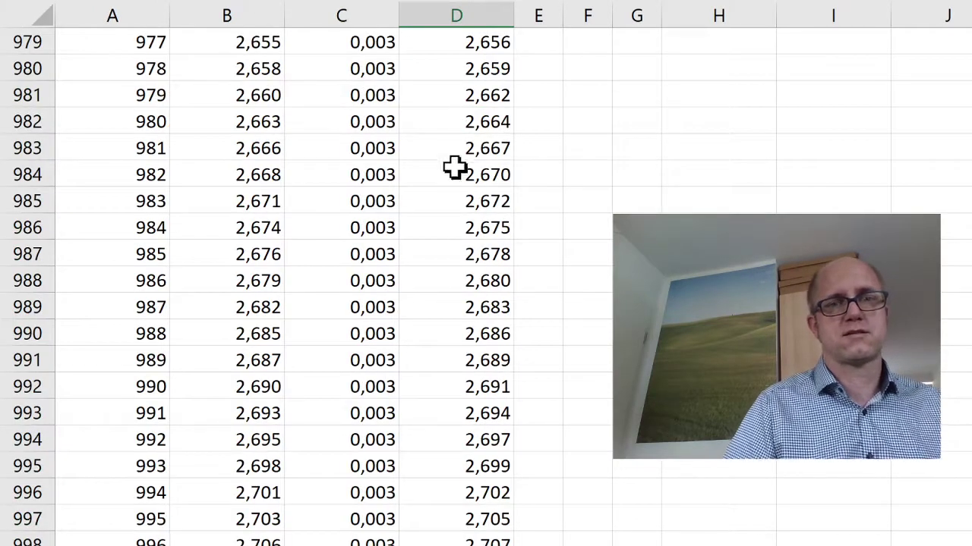
scroll(451, 169, down, 4)
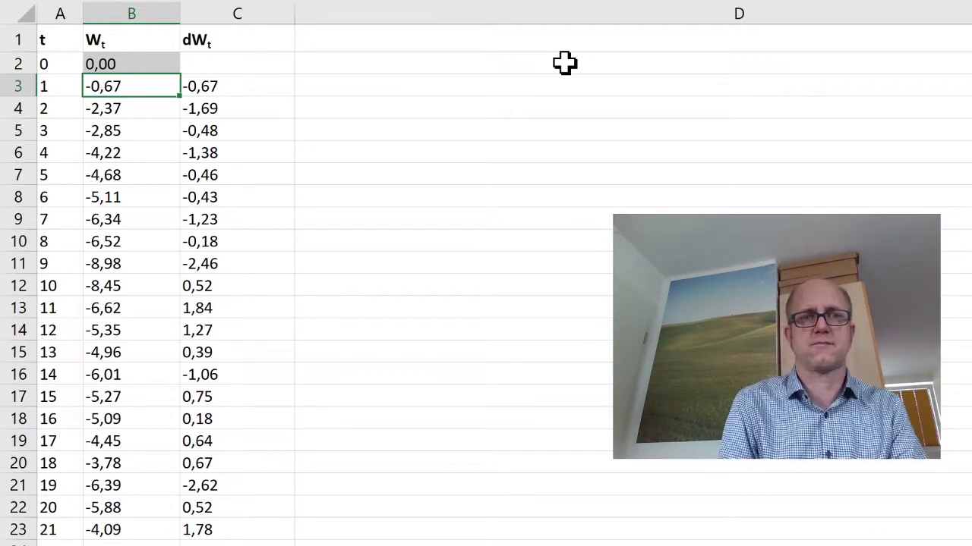
- Examine the increments in the dWt column beside the Wt values, starting from row 3
key(Right)
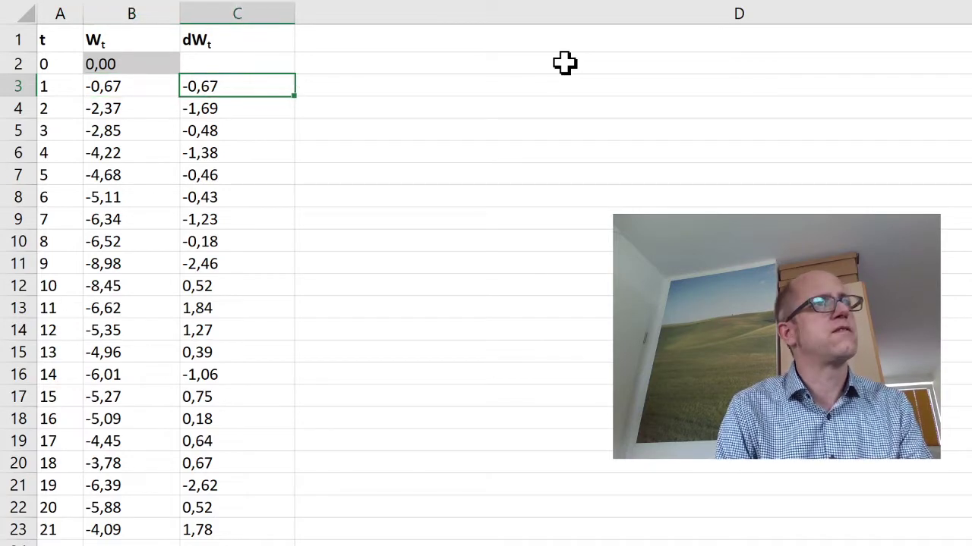
key(Down)
key(Down)
key(Down)
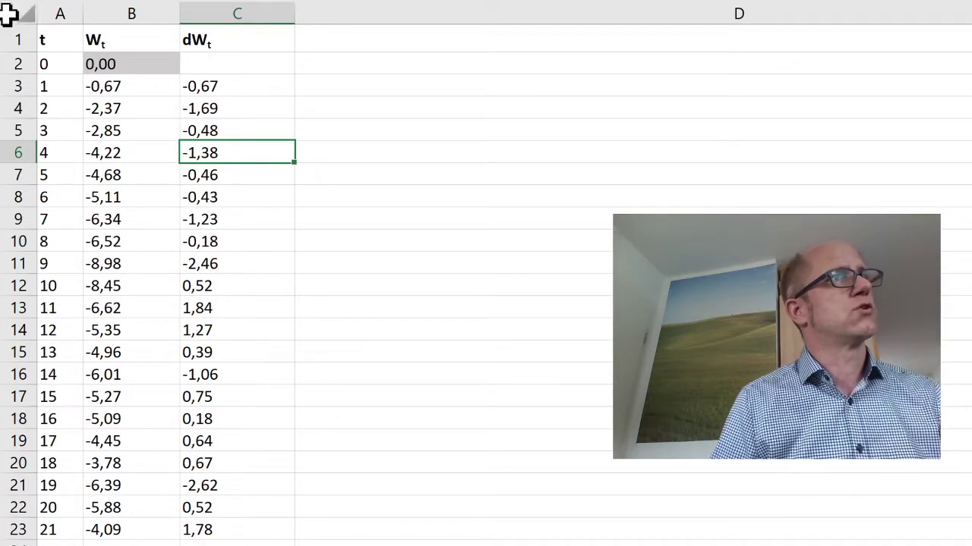
click(271, 86)
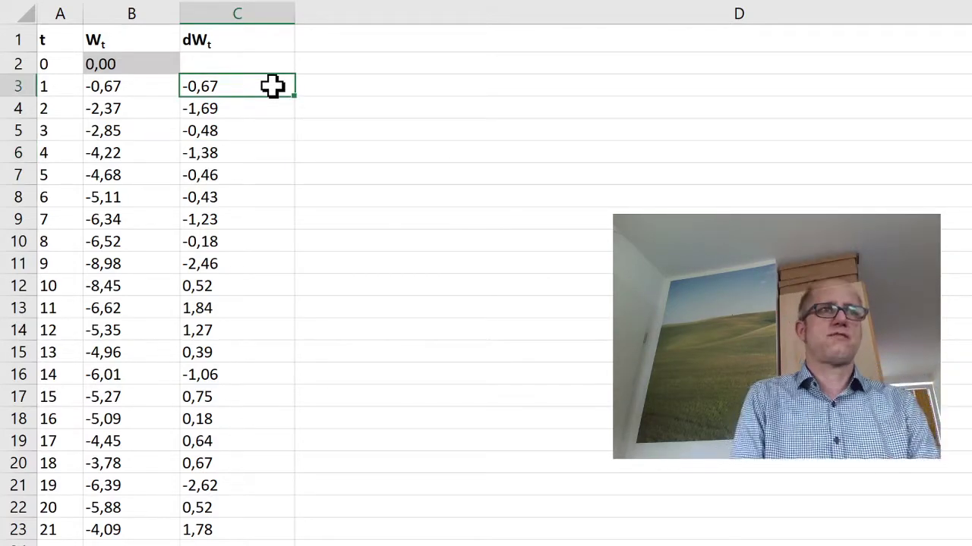
key(Down)
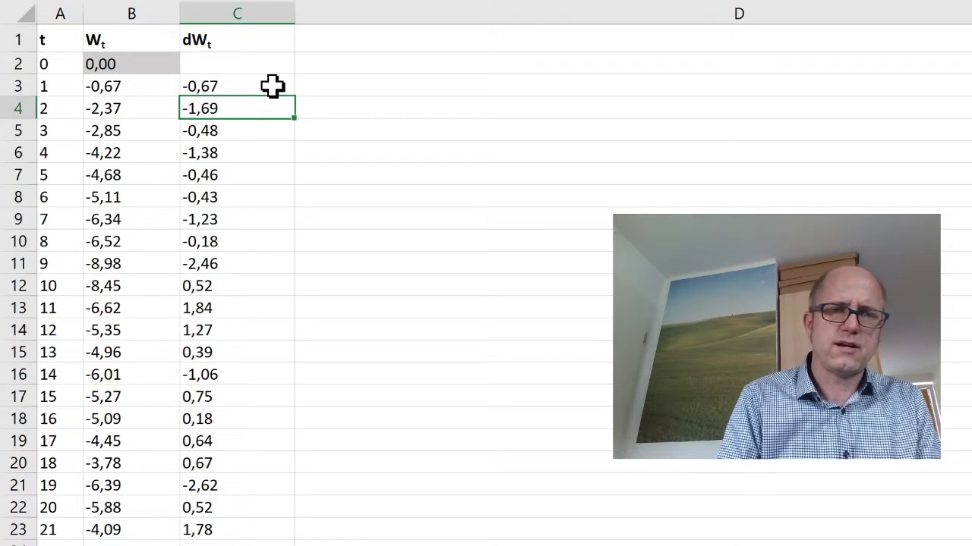
key(Right)
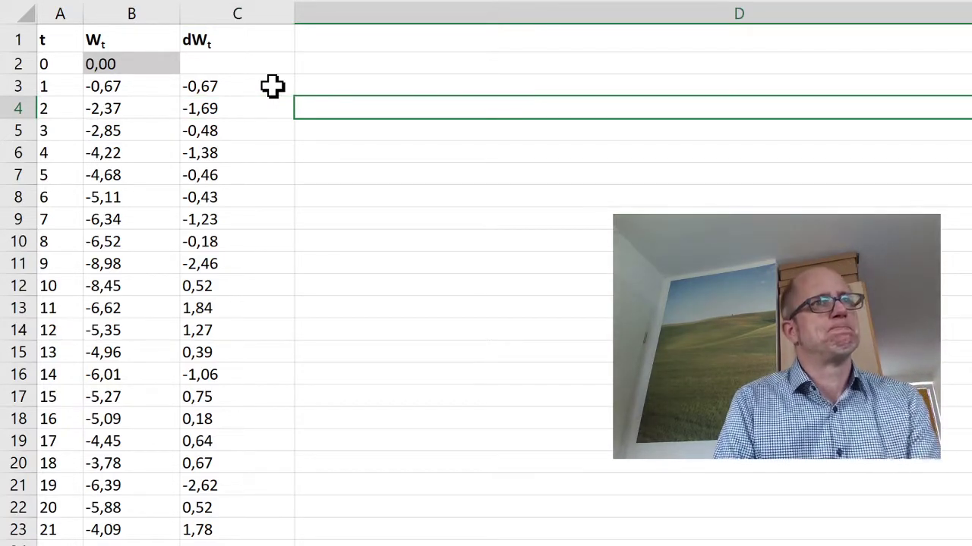
- Recalculate the sheet to draw a new random path for Wt and its dWt increments
key(F9)
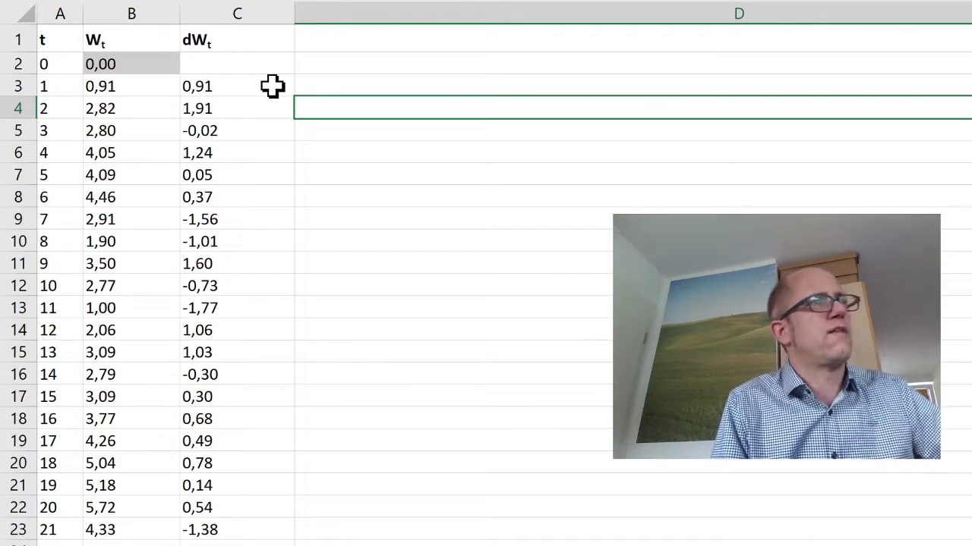
key(Left)
key(Left)
key(Up)
key(Up)
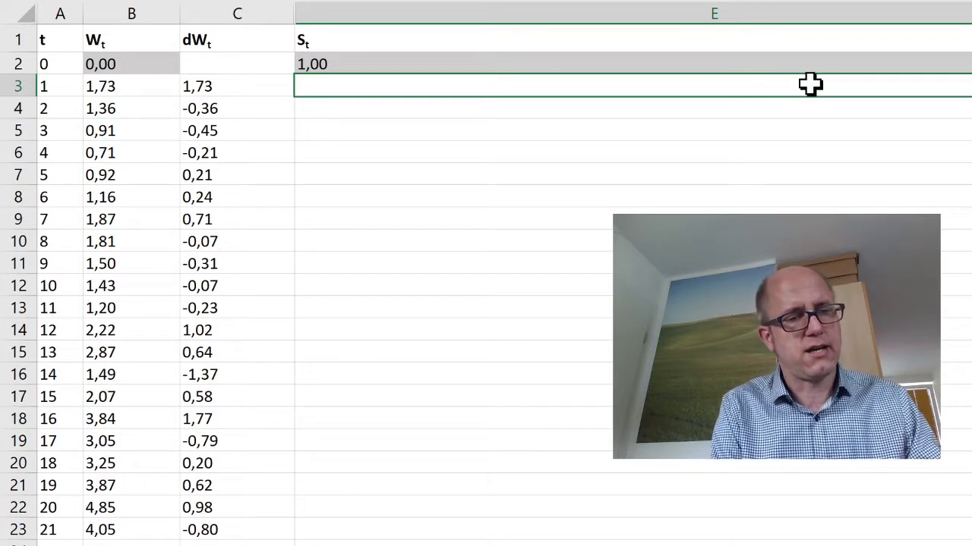
text(=)
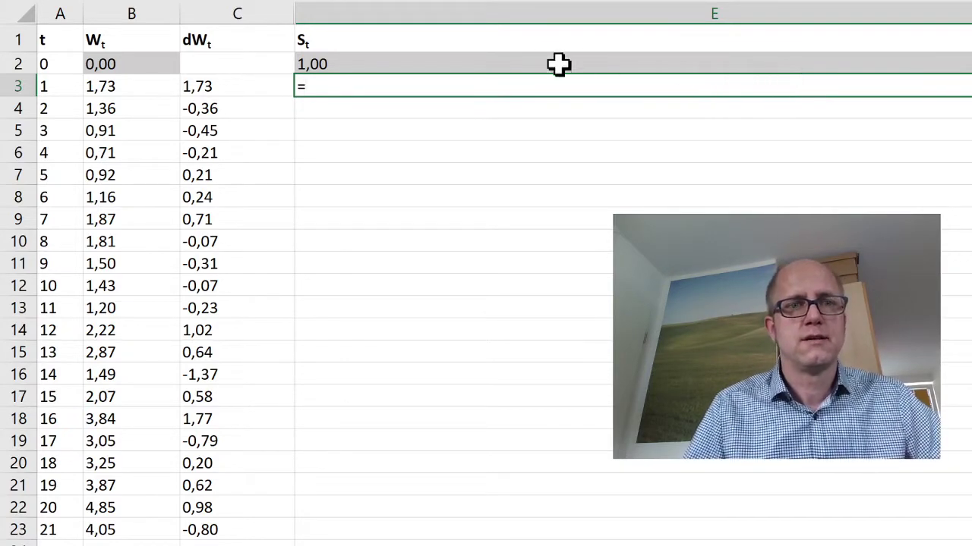
click(255, 83)
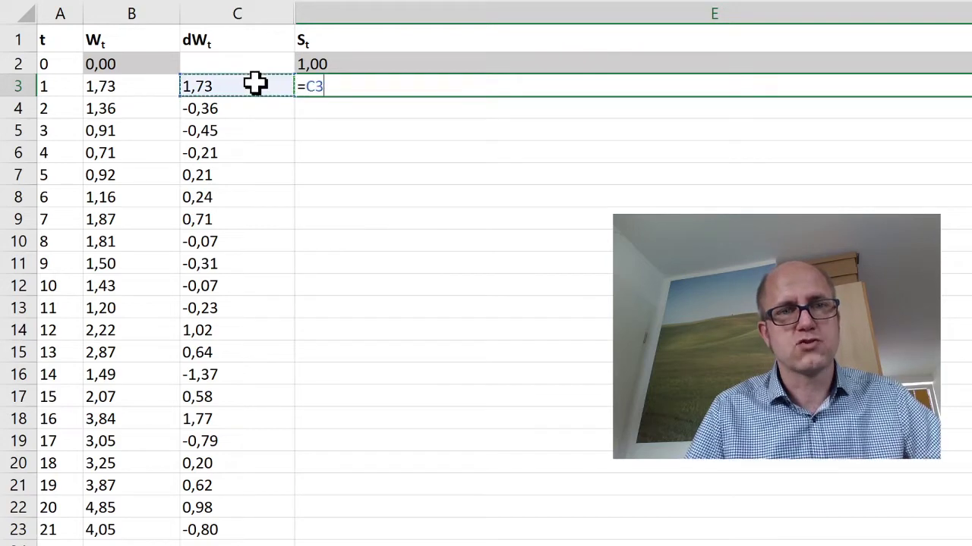
text(*)
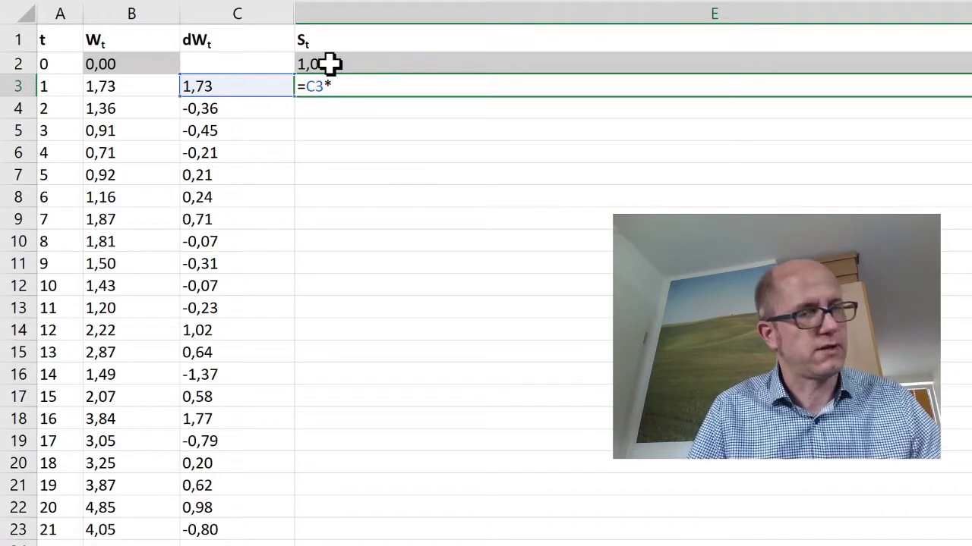
key(Escape)
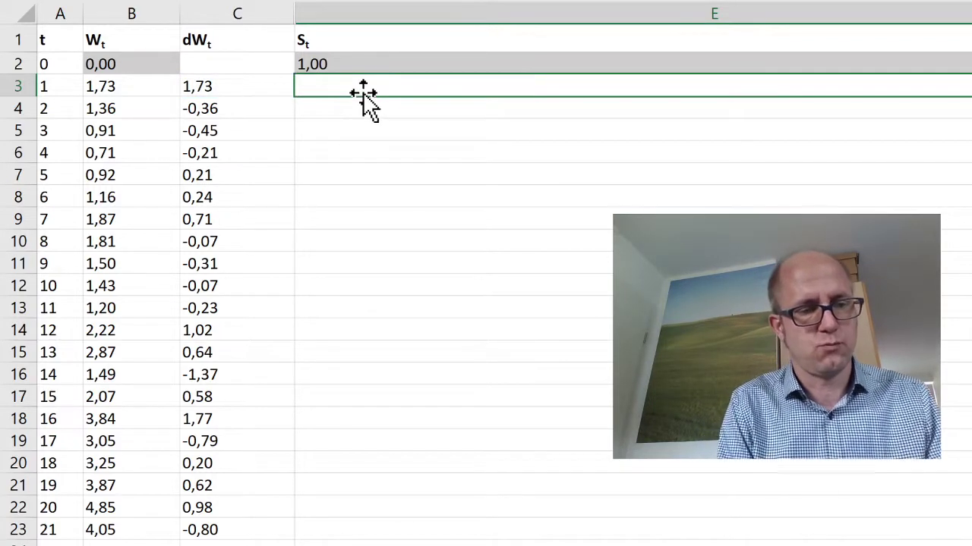
- Enter the formula =E2+C3*$J$1*A3 in cell E3 under the St heading
double_click(363, 93)
text(=)
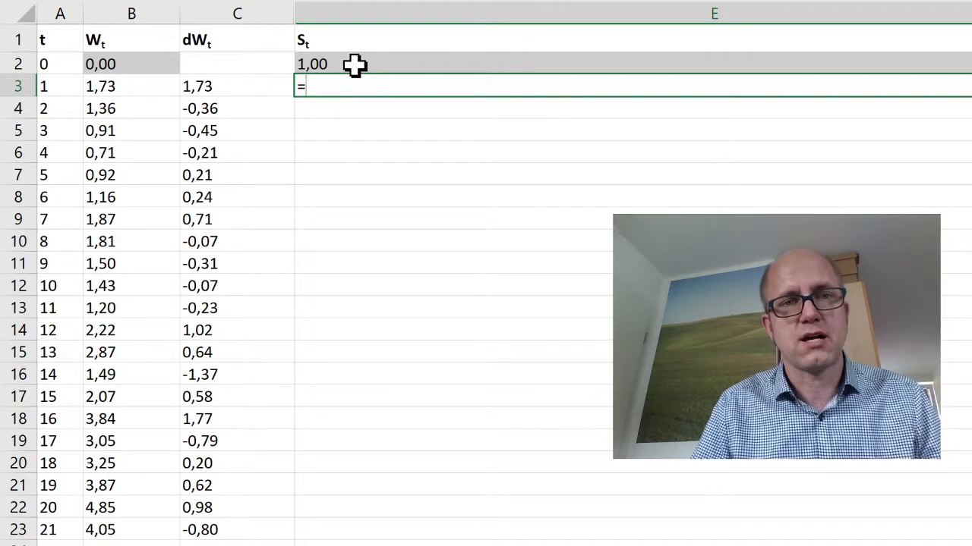
click(354, 65)
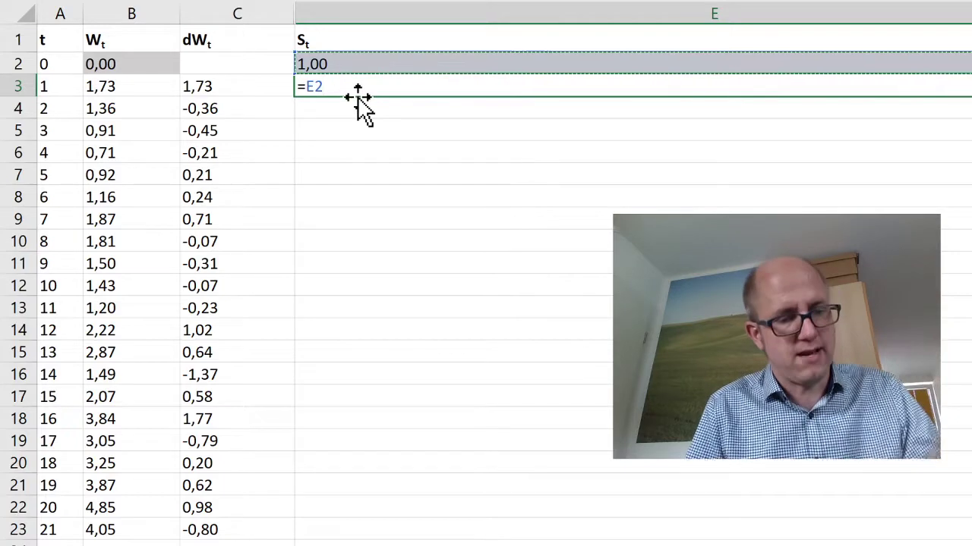
text(+)
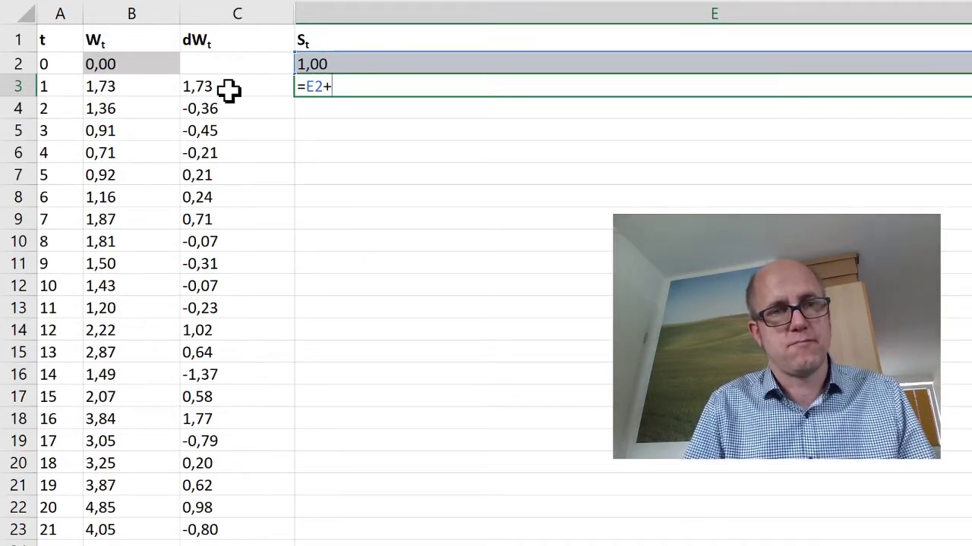
click(228, 89)
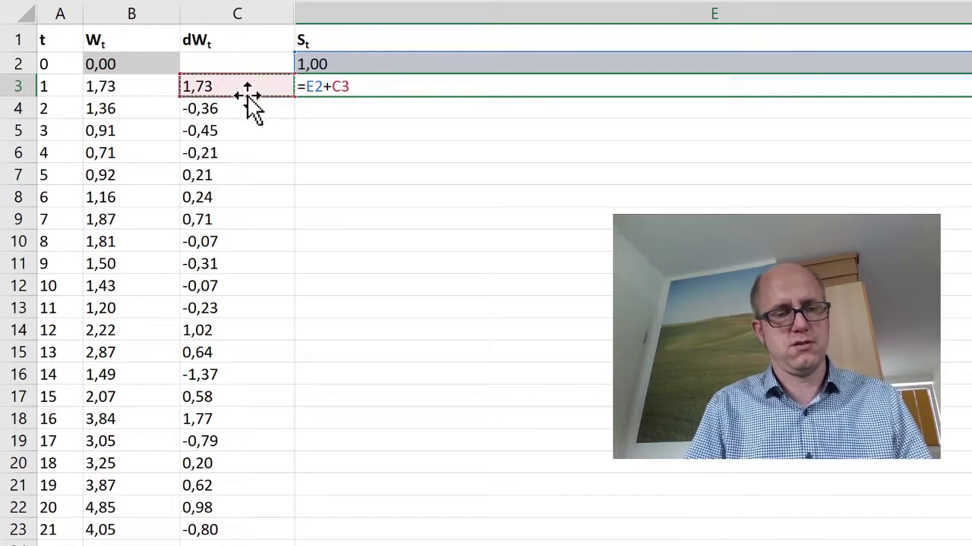
text(*)
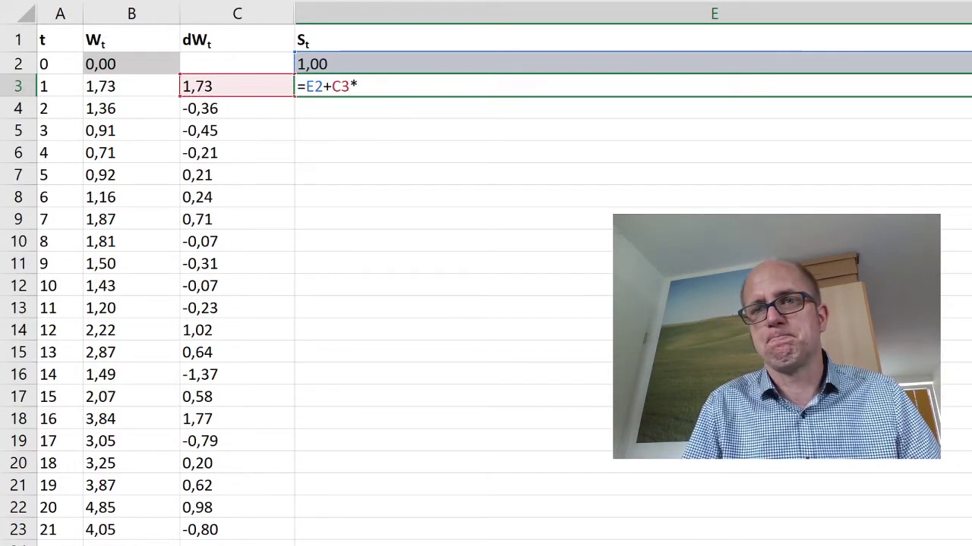
text(J1)
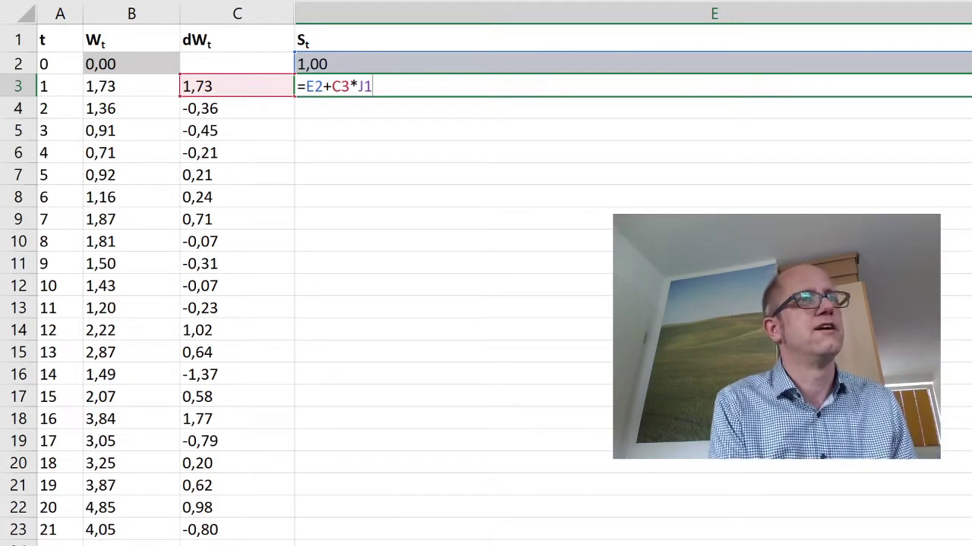
key(F4)
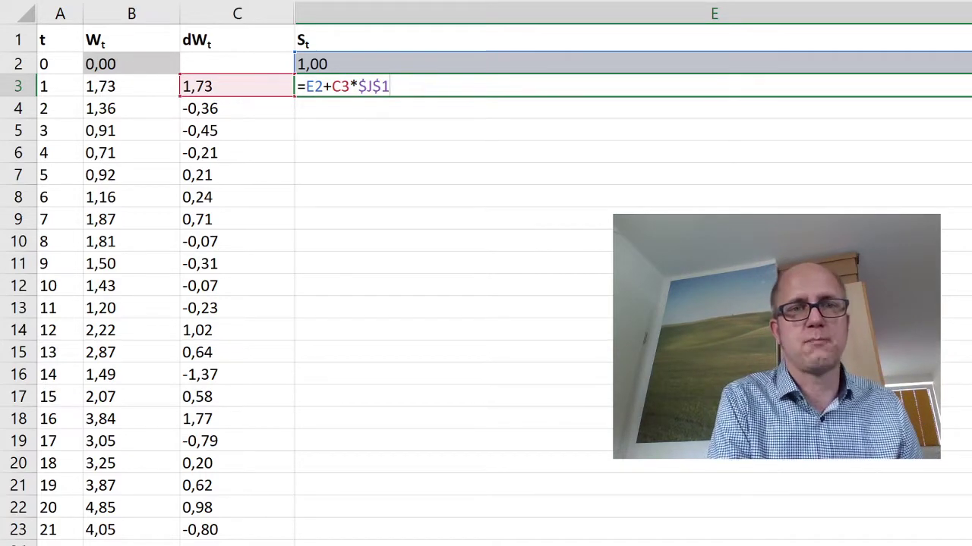
text(*)
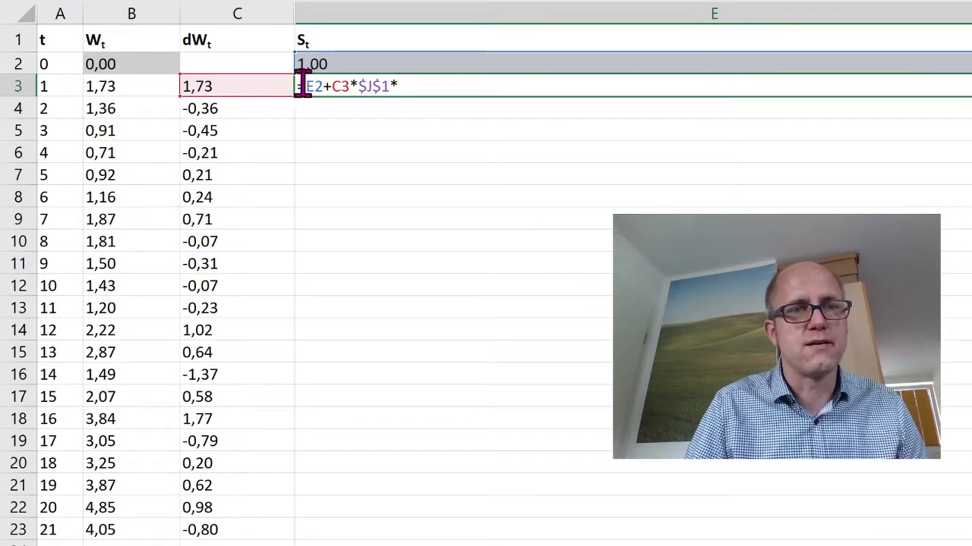
click(64, 85)
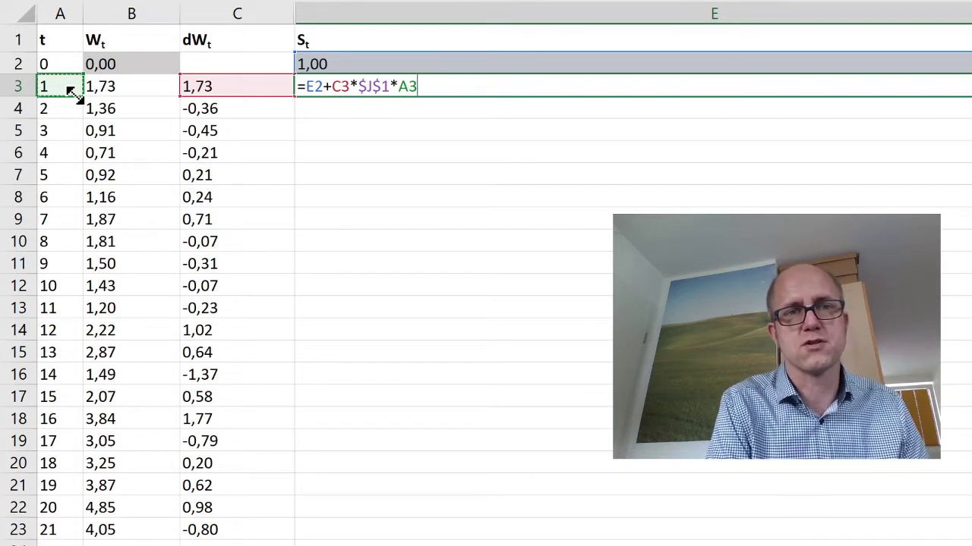
key(Return)
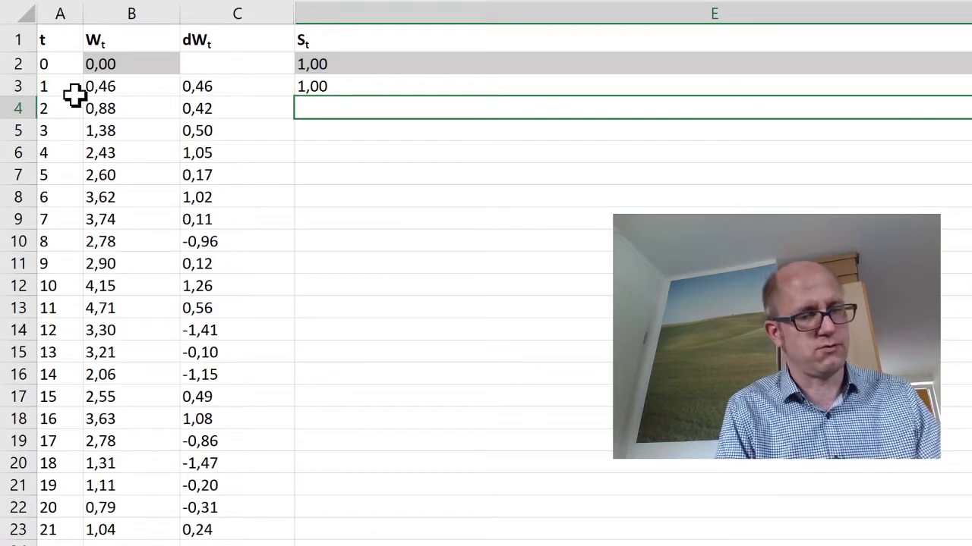
- Fill the St formula from E3 down to the end of the table
key(Up)
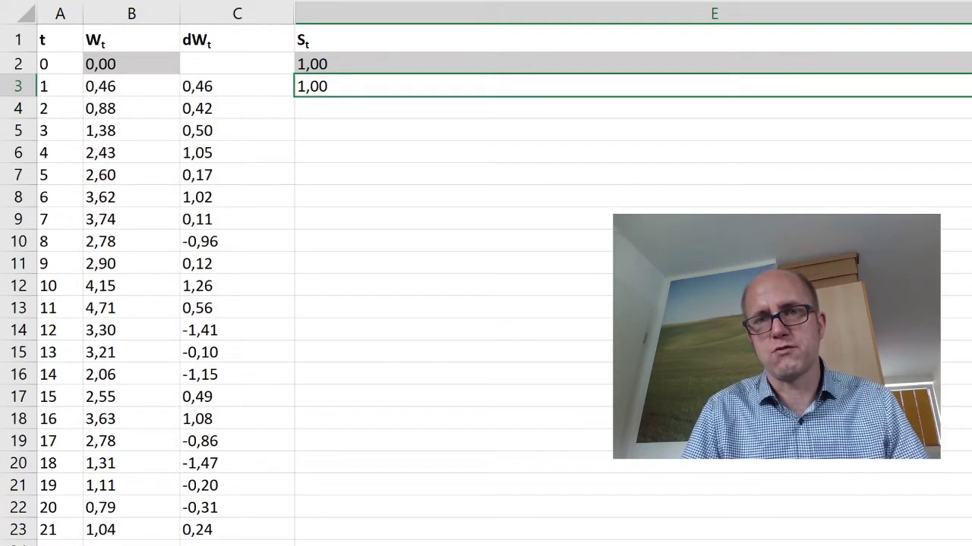
key(ctrl+shift+Down)
key(ctrl+d)
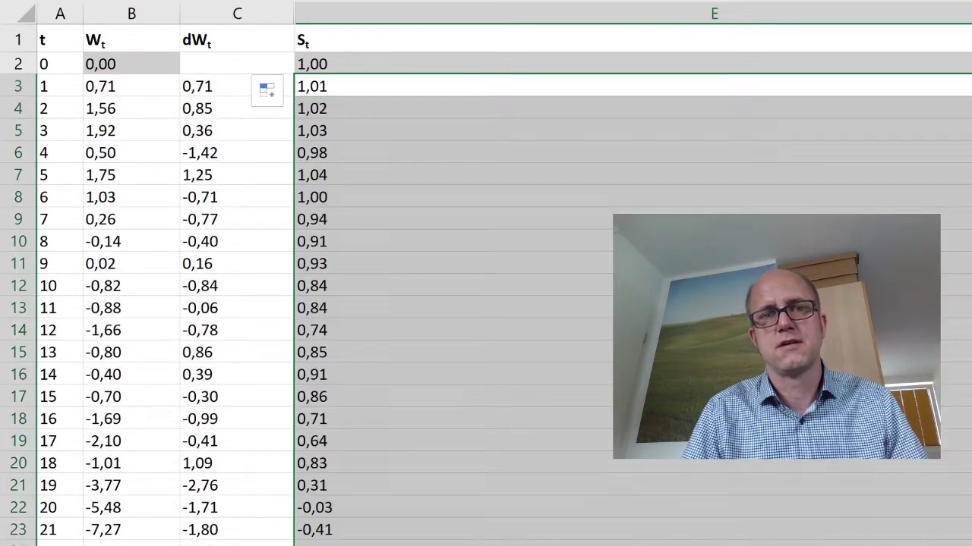
click(306, 152)
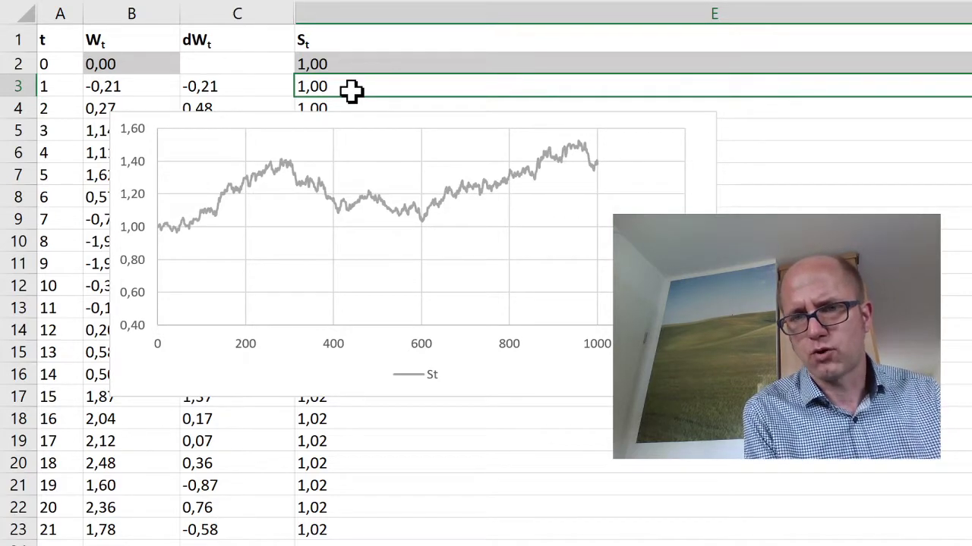
- Review the cell references used by the St formula in E3 and close it without editing
double_click(351, 90)
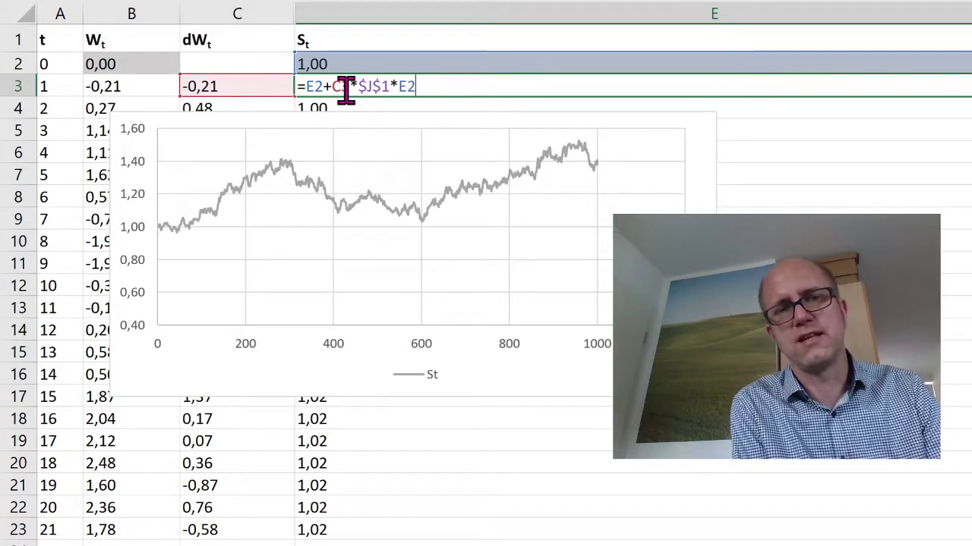
key(Return)
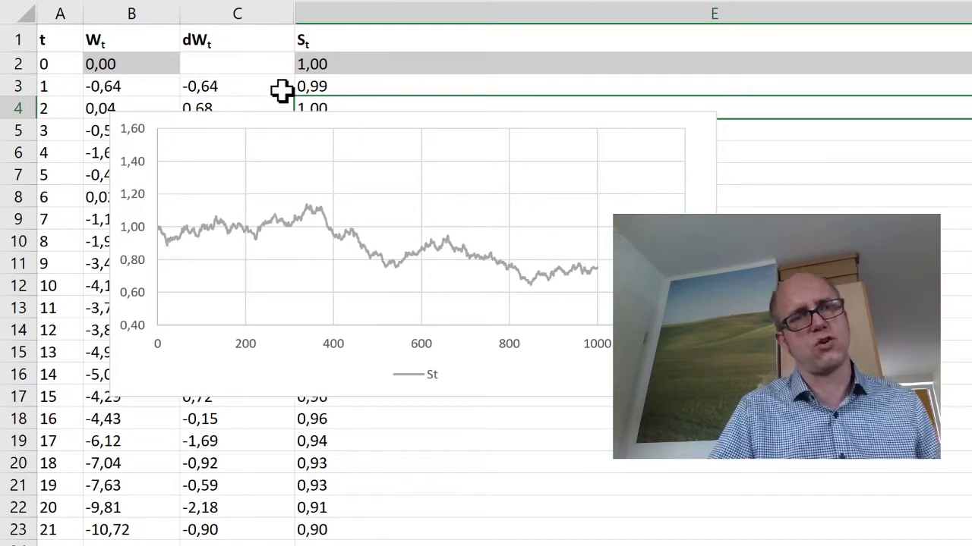
click(261, 65)
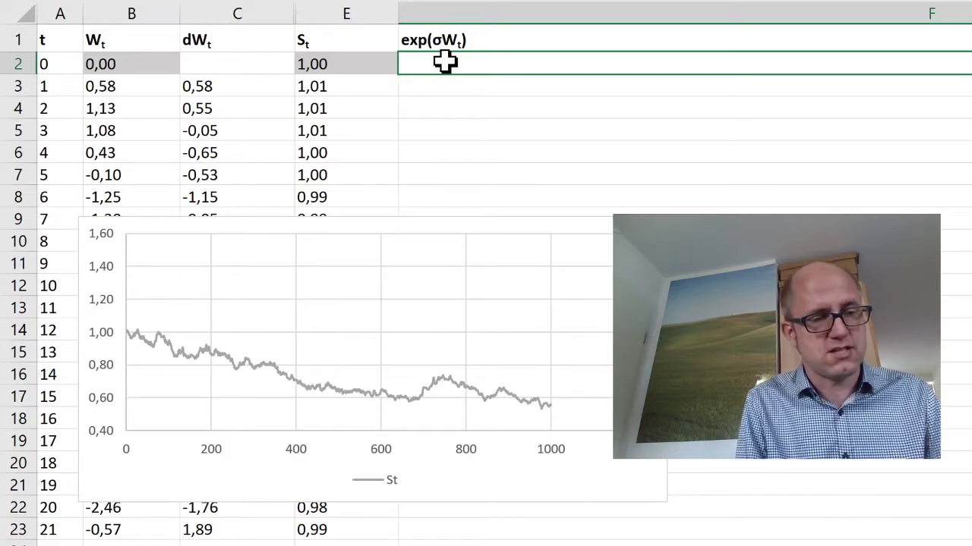
- Enter the formula =exp($J$1*B2) in cell F2 under the exp(σWt) heading
text(=exp()
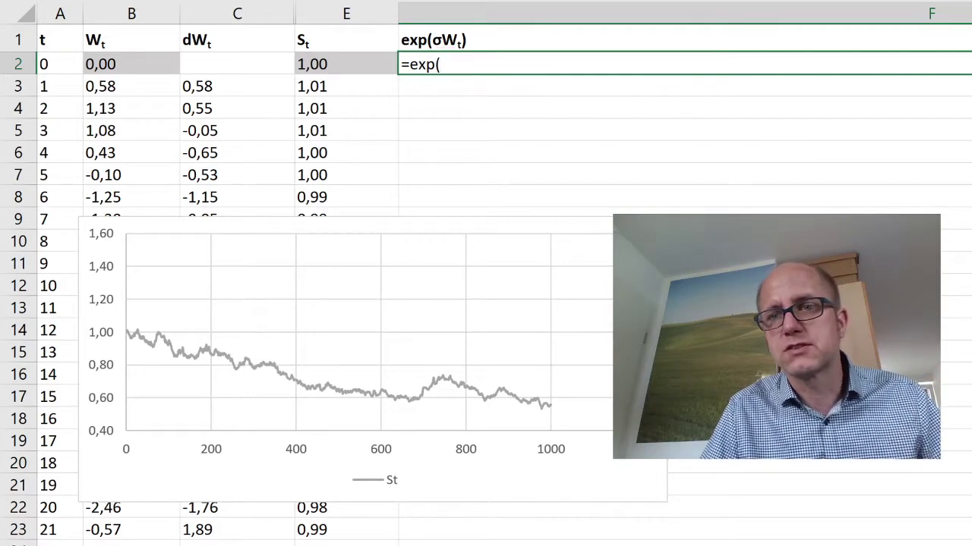
key(Escape)
scroll(486, 274, right, 2)
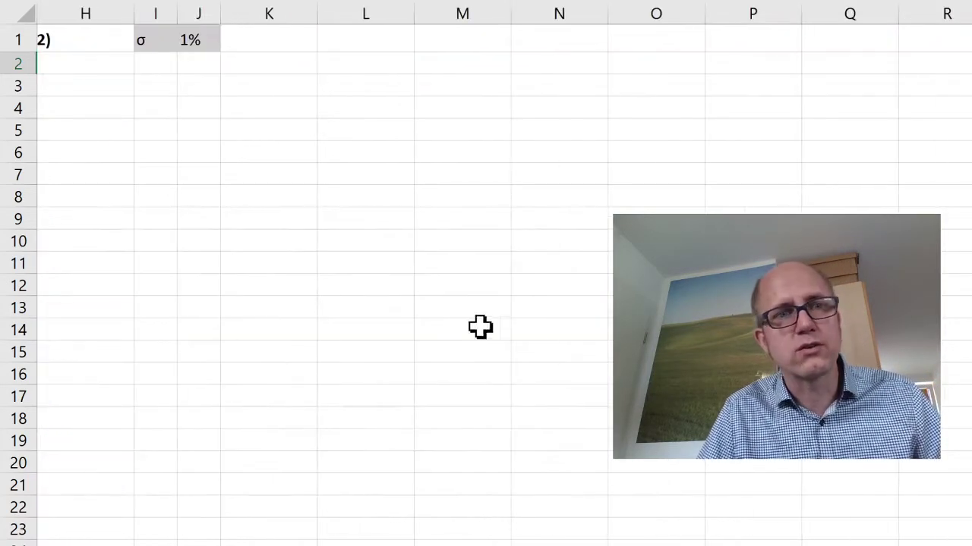
click(208, 44)
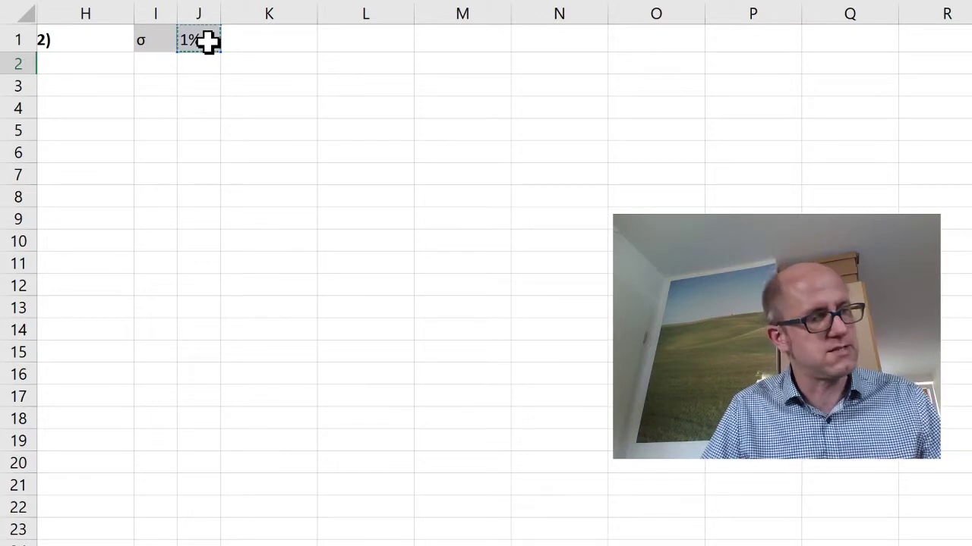
key(F4)
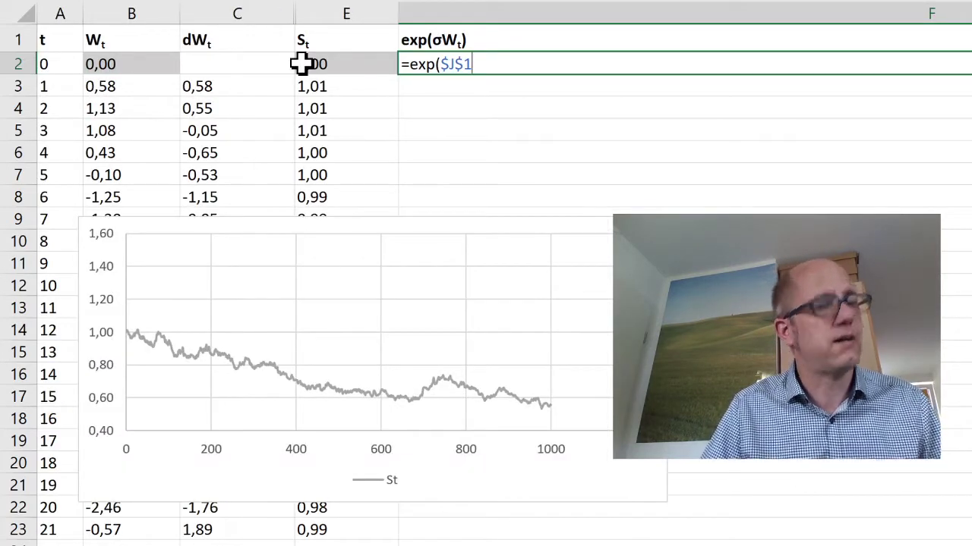
text(*)
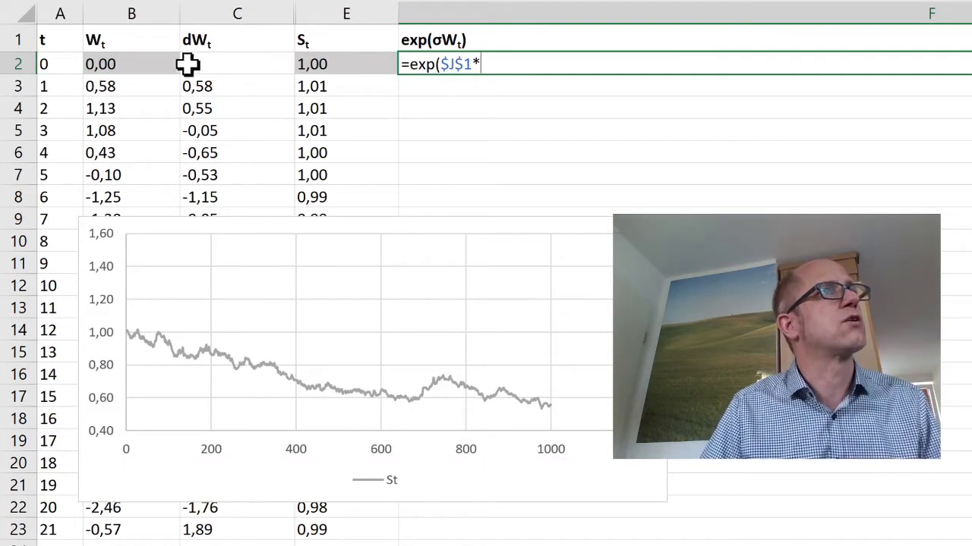
click(148, 60)
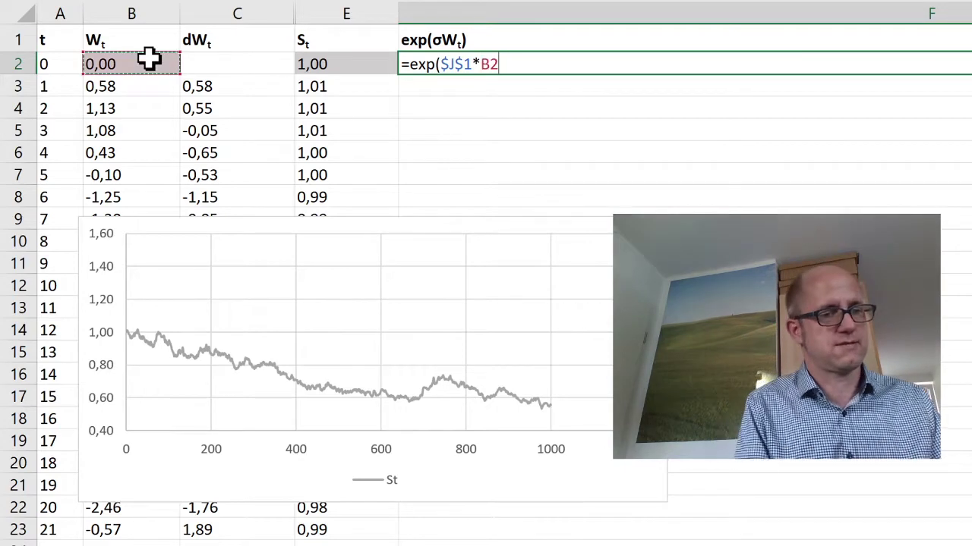
text())
key(ctrl+Return)
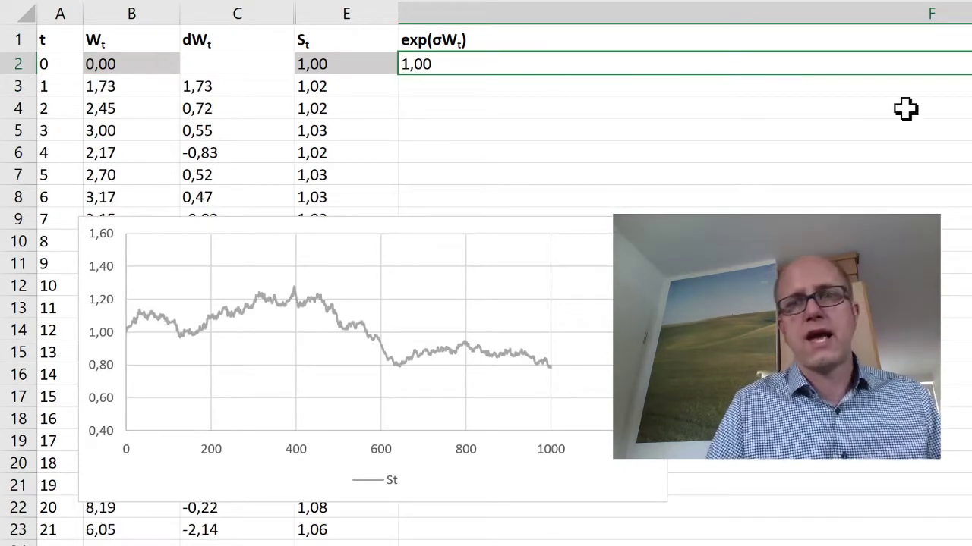
- Fill the exp(σWt) formula from F2 down to the end of the table
key(ctrl+shift+Down)
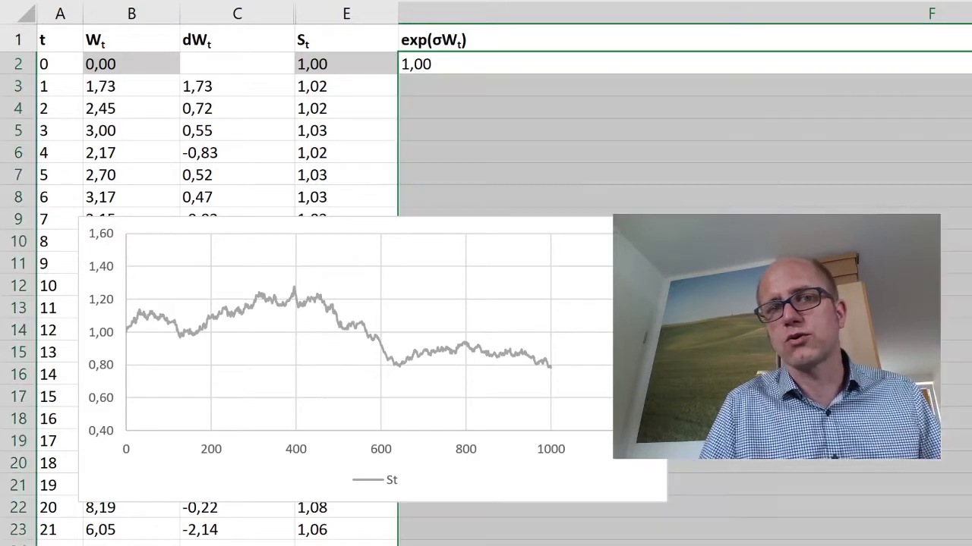
key(ctrl+d)
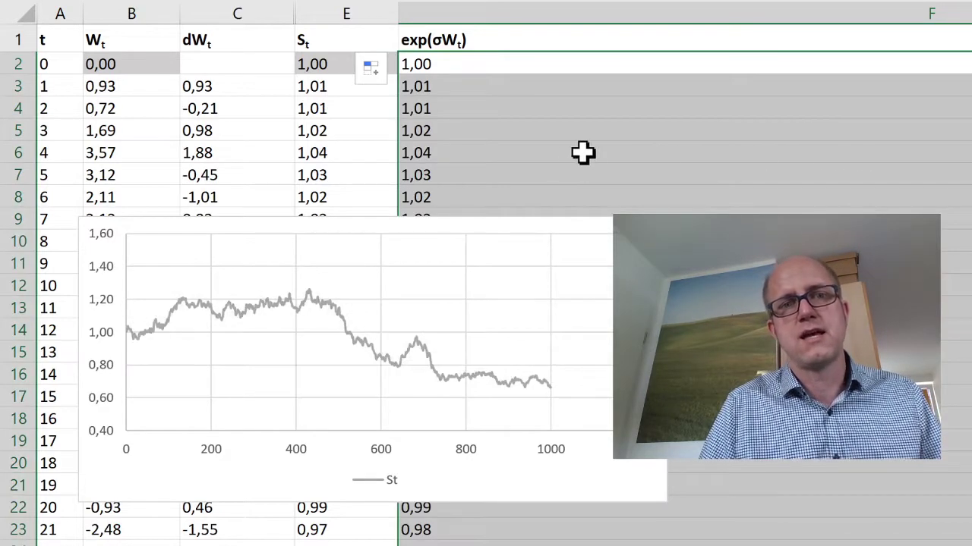
click(486, 149)
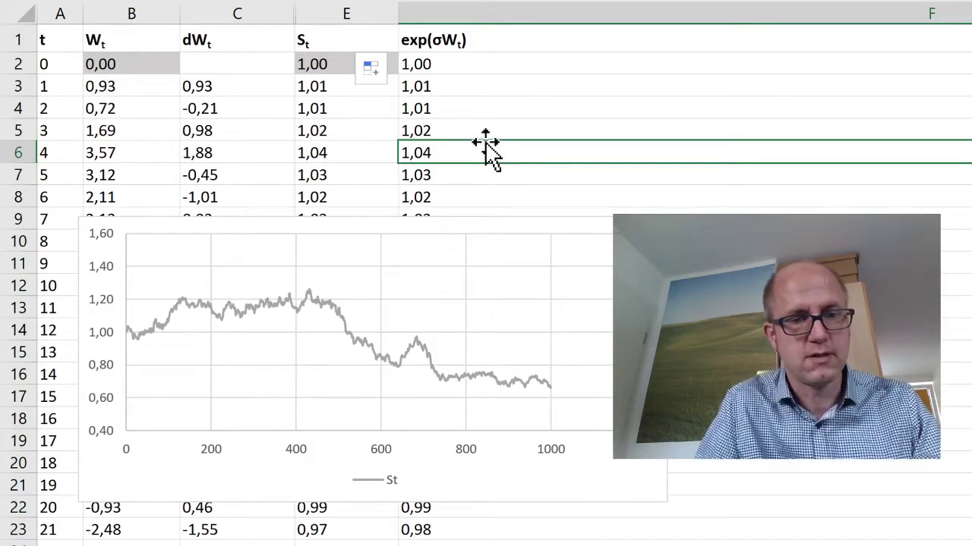
- Recalculate the sheet with fresh random increments and compare the St and exp(σWt) curves in the chart
click(518, 137)
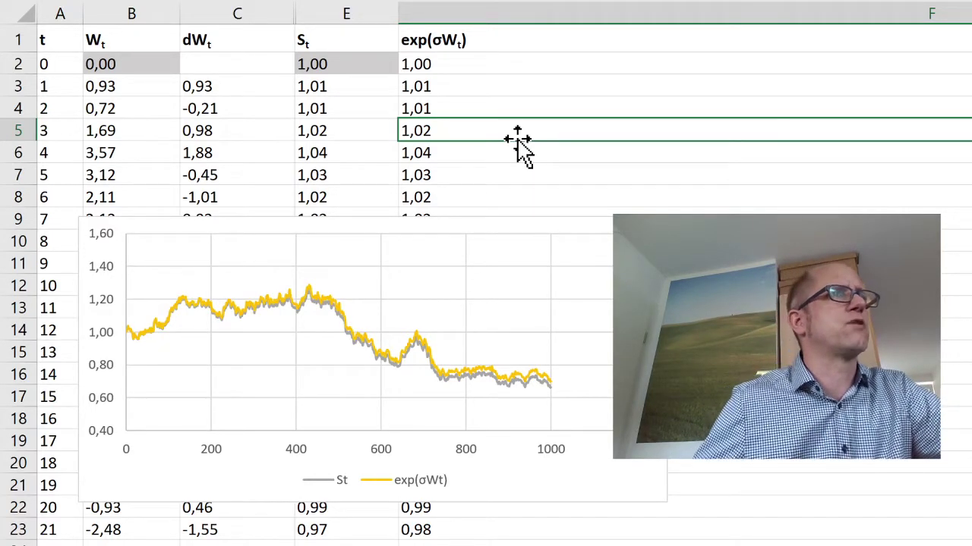
click(259, 64)
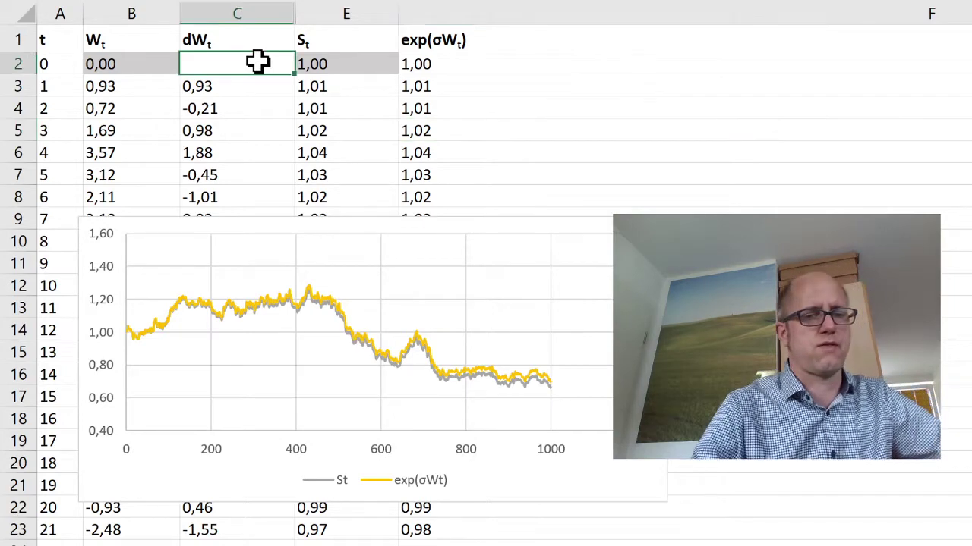
key(F9)
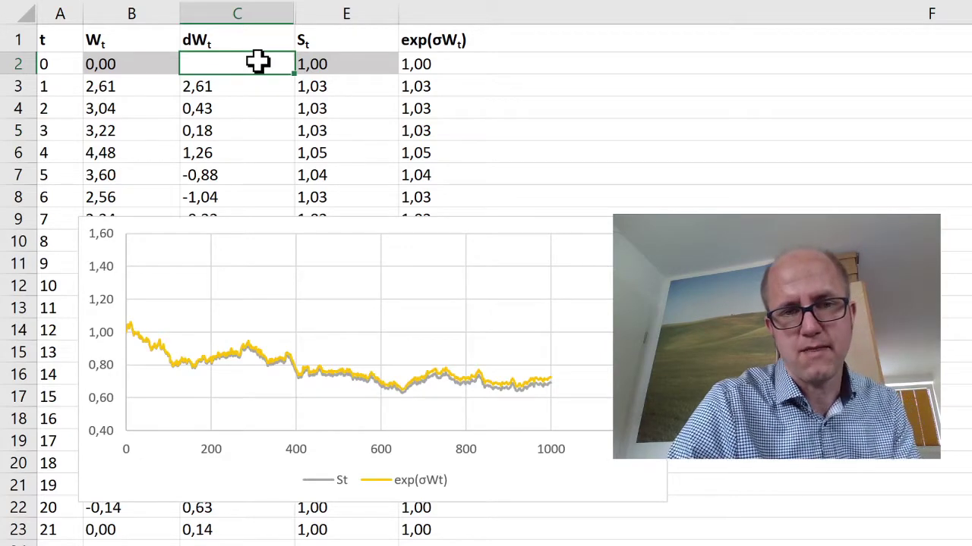
- Recalculate the sheet several more times to examine the gap between St and exp(σWt) across different random paths
key(F9)
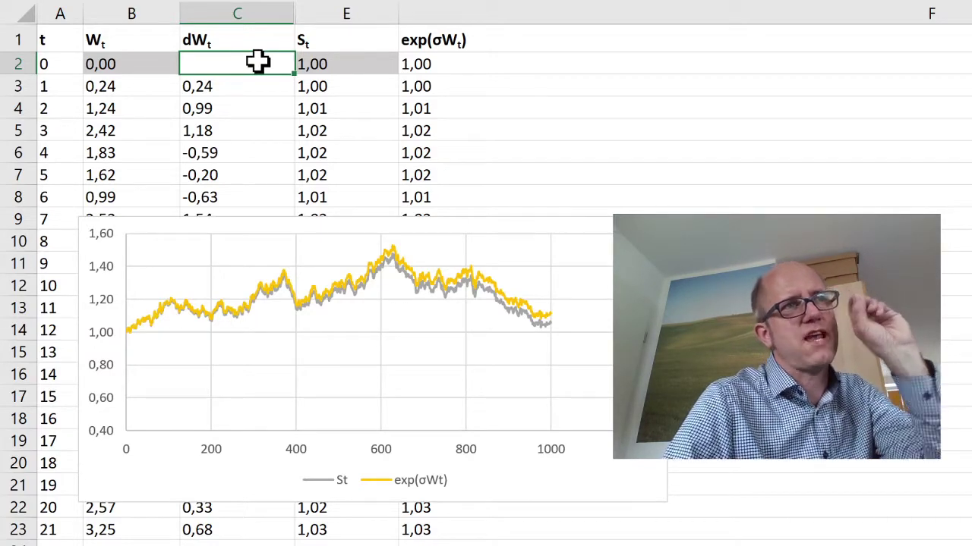
key(F9)
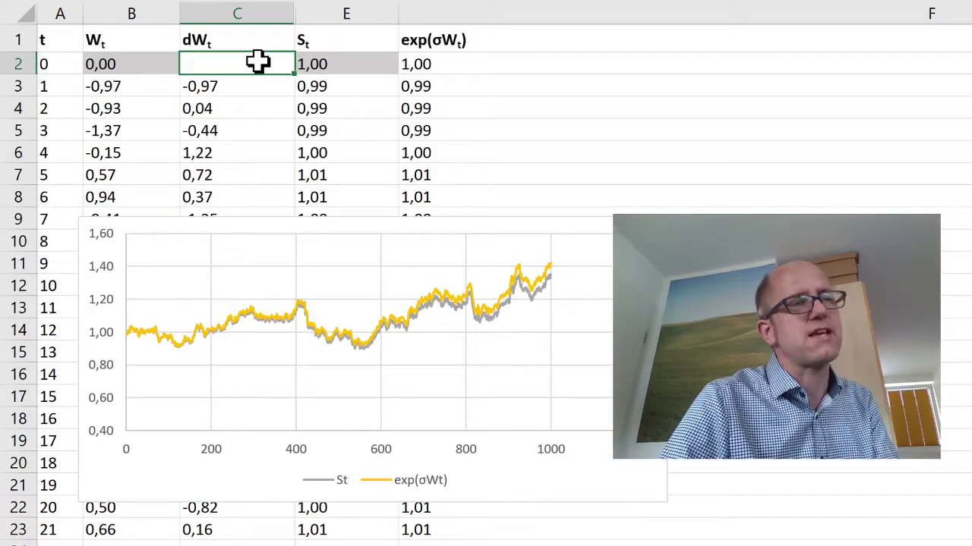
key(F9)
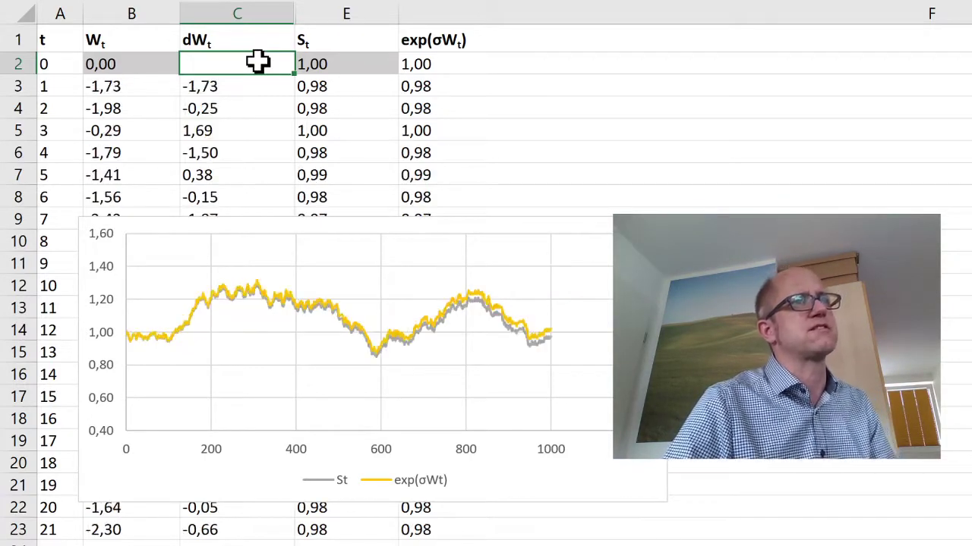
key(F9)
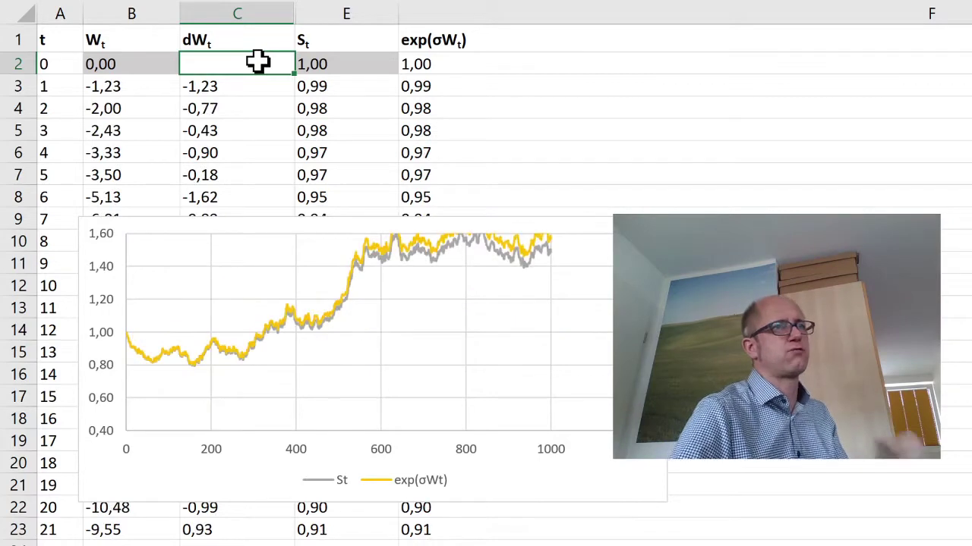
key(F9)
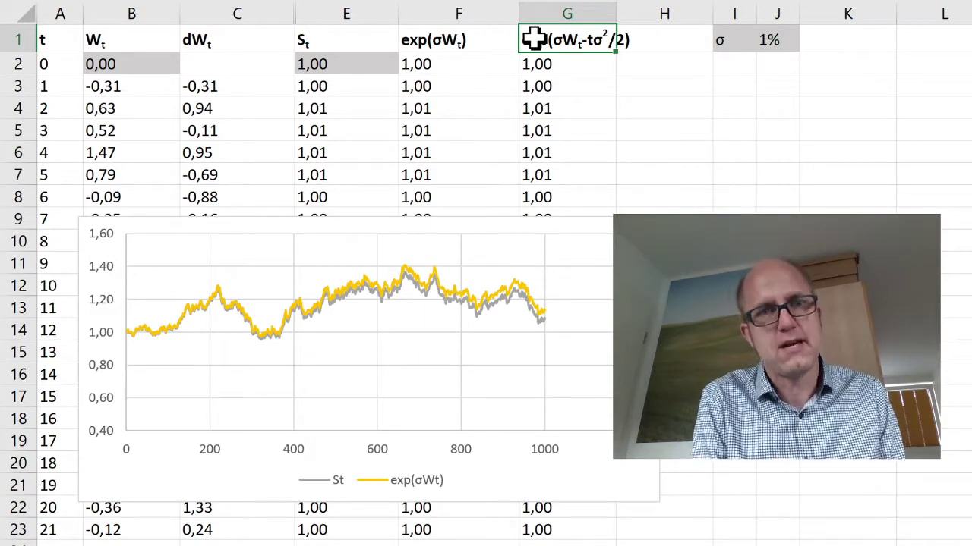
- Review the exp(σWt-tσ²/2) formula in G2, close it without editing, and compare its values and curve with St
click(568, 65)
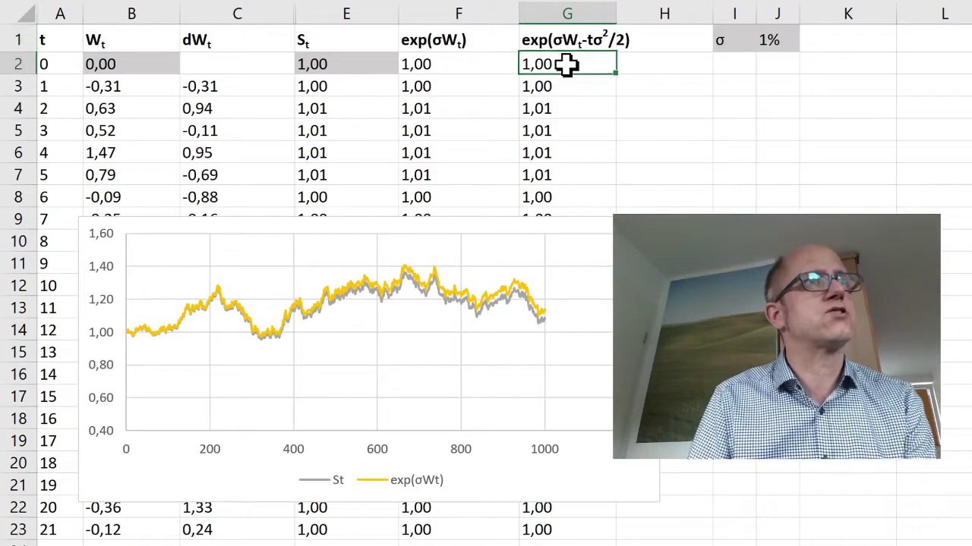
double_click(568, 66)
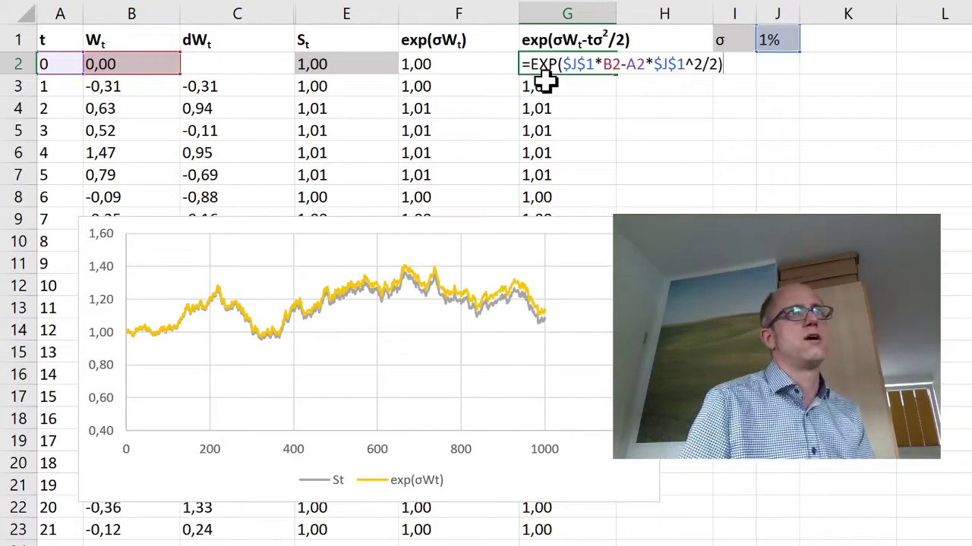
key(Return)
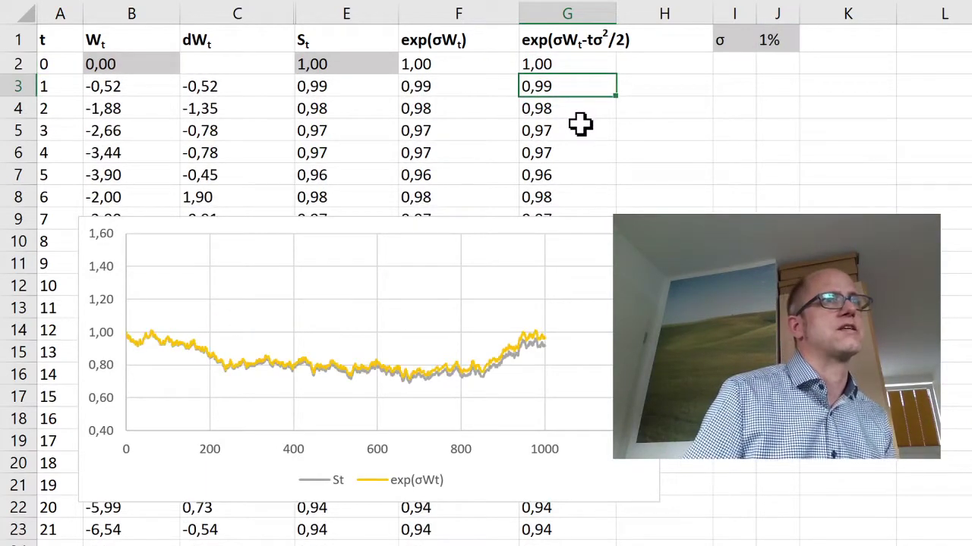
click(558, 151)
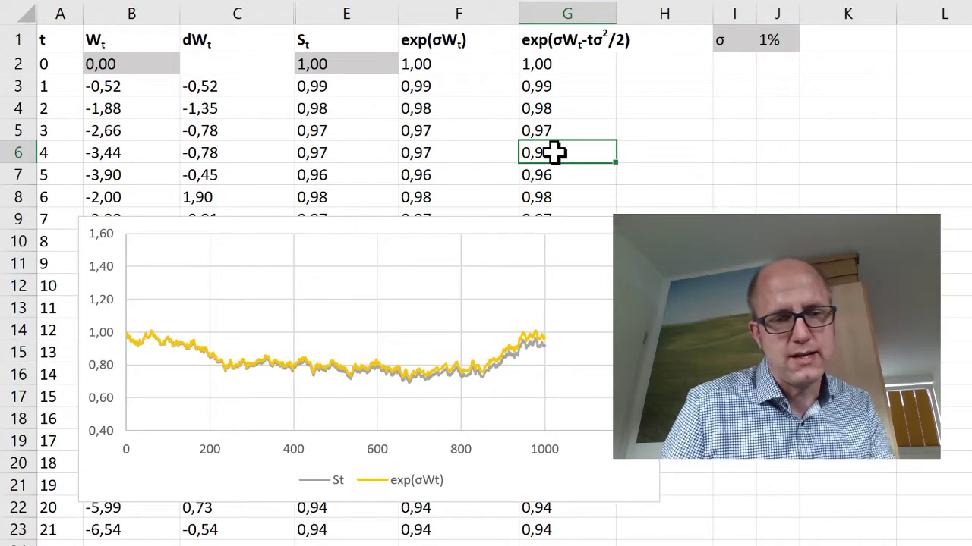
click(672, 131)
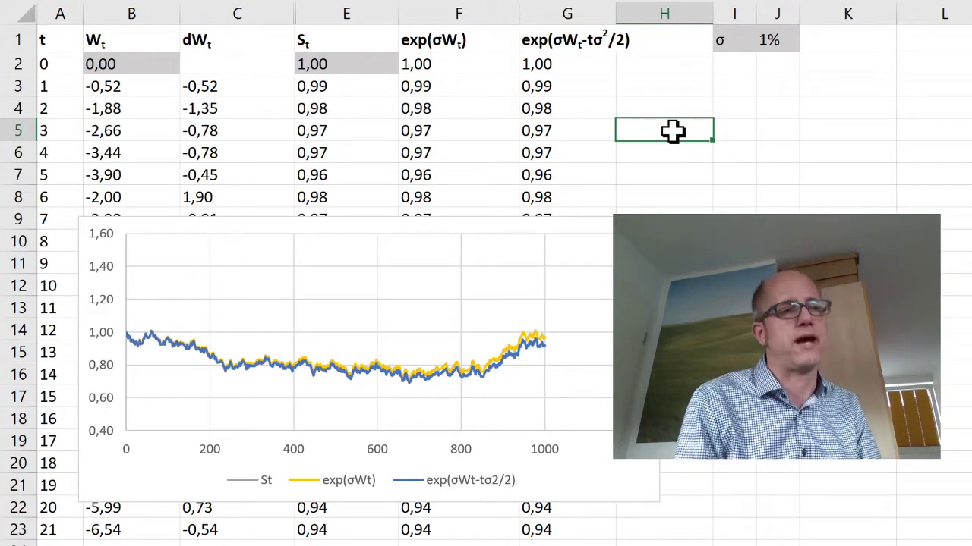
- Switch to the handwritten notes and highlight the equation dSt = σ·St·dWt in yellow
key(alt+Tab)
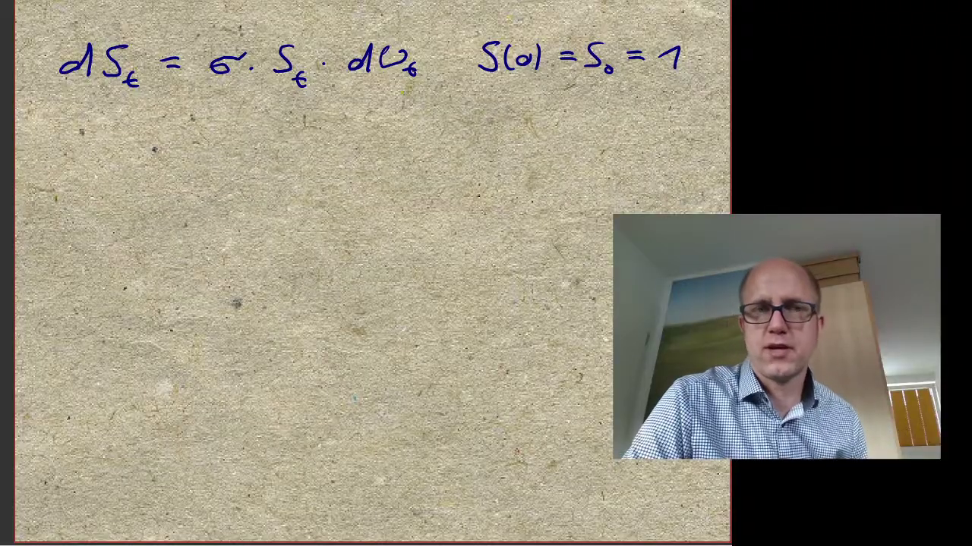
mouse_move(414, 27)
mouse_down()
mouse_move(123, 27)
mouse_move(47, 90)
mouse_move(285, 96)
mouse_move(426, 76)
mouse_move(330, 45)
mouse_move(258, 84)
mouse_move(53, 72)
mouse_move(152, 55)
mouse_up()
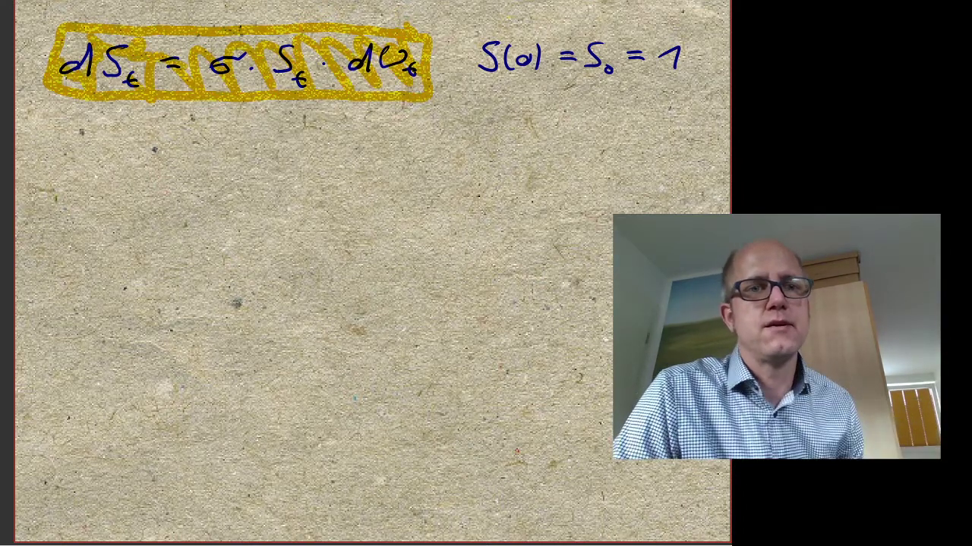